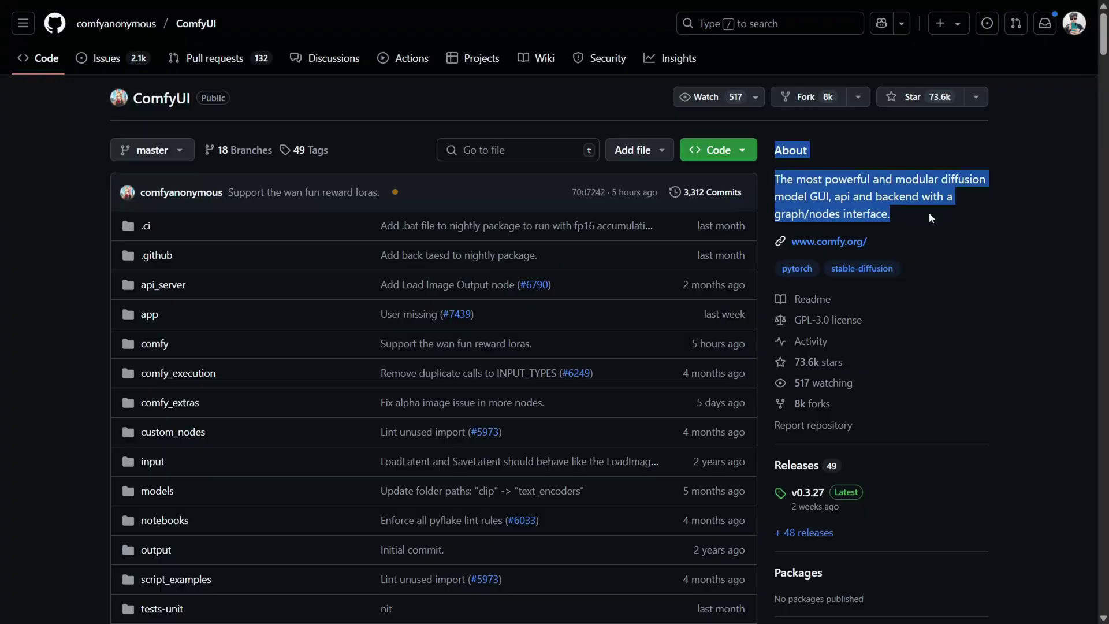
- Scroll the ComfyUI README down to the Manual Install and Running sections
{"action": "left_click", "coordinate": [794, 192]}
{"action": "left_click_drag", "start_coordinate": [776, 180], "coordinate": [984, 221]}
{"action": "left_click", "coordinate": [984, 220]}
{"action": "left_click_drag", "start_coordinate": [1105, 43], "coordinate": [1105, 364]}
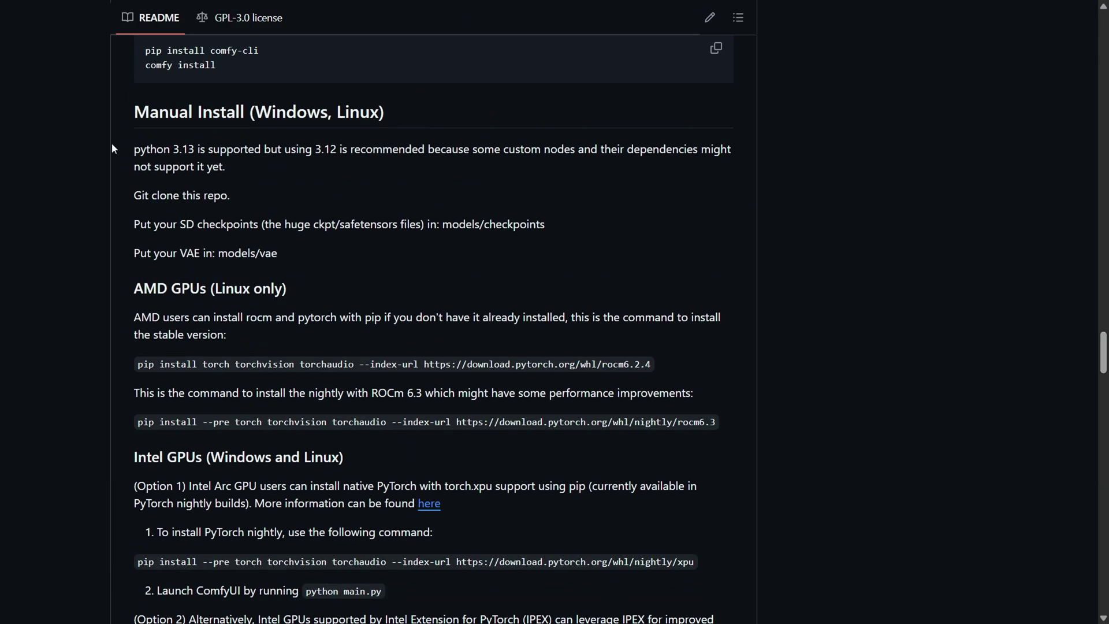
{"action": "left_click_drag", "start_coordinate": [179, 173], "coordinate": [536, 301]}
{"action": "left_click", "coordinate": [536, 301]}
{"action": "left_click_drag", "start_coordinate": [1104, 353], "coordinate": [1103, 528]}
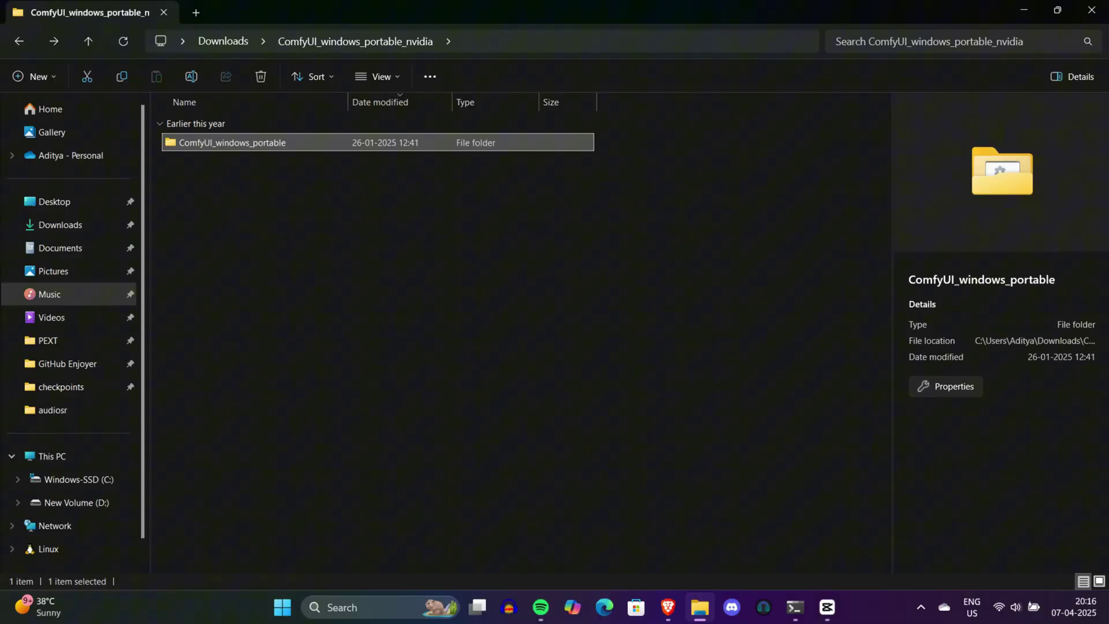
- Open ComfyUI_windows_portable to reveal run_nvidia_gpu, run_cpu and the ComfyUI folder
{"action": "key", "text": "Return"}
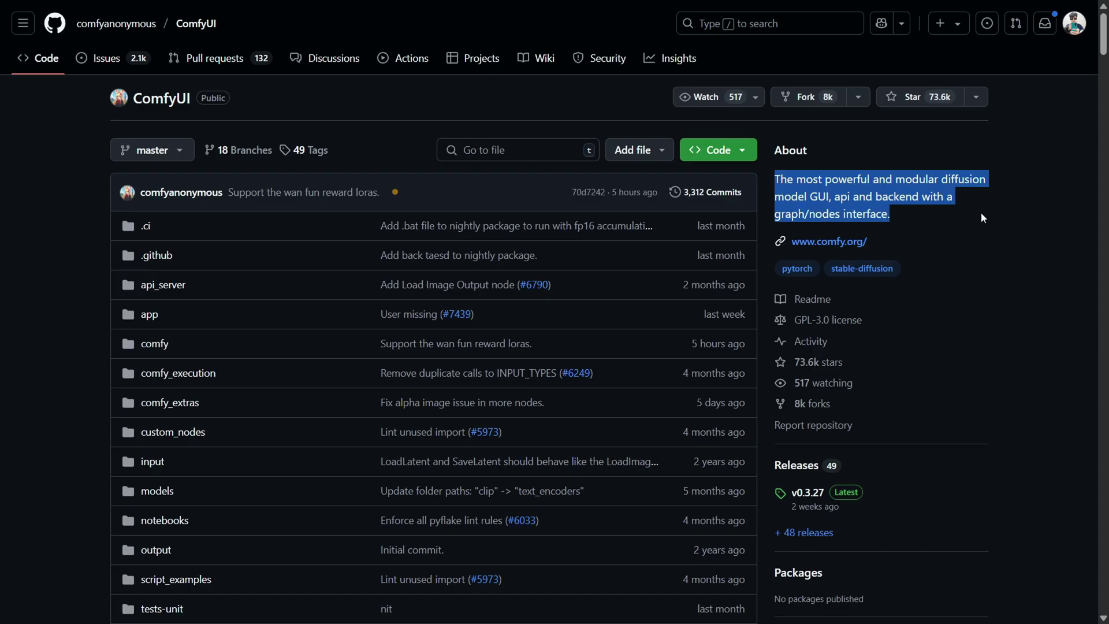
- Scroll down the web search results to find the ComfyUI-Manager listing
{"action": "left_click", "coordinate": [979, 216]}
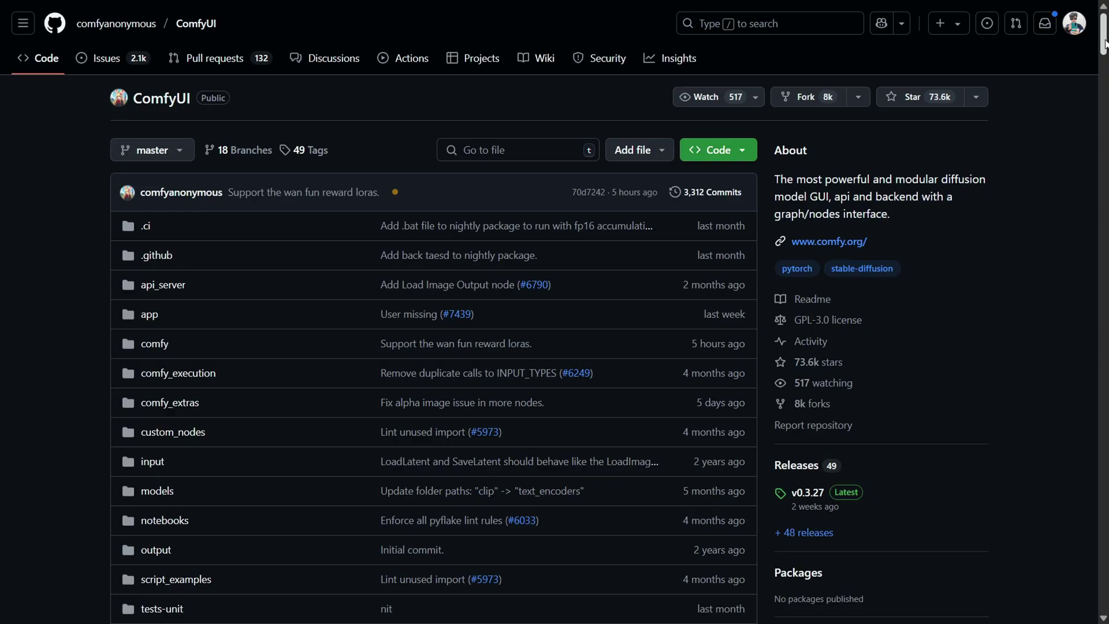
{"action": "scroll", "coordinate": [433, 312], "scroll_direction": "down", "scroll_amount": 20}
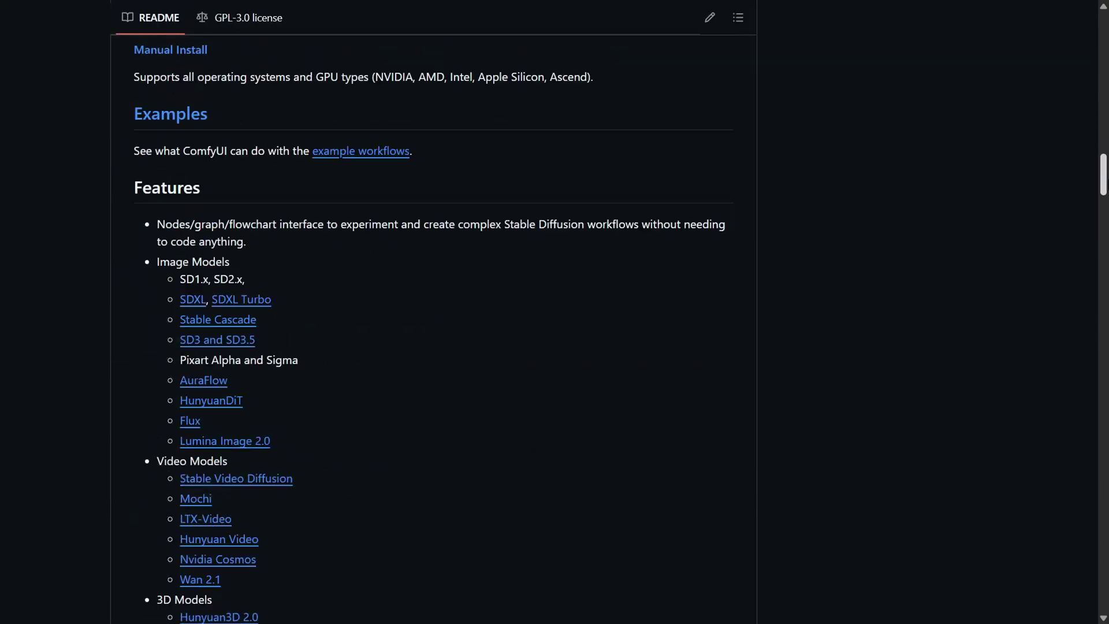
{"action": "scroll", "coordinate": [433, 311], "scroll_direction": "down", "scroll_amount": 20}
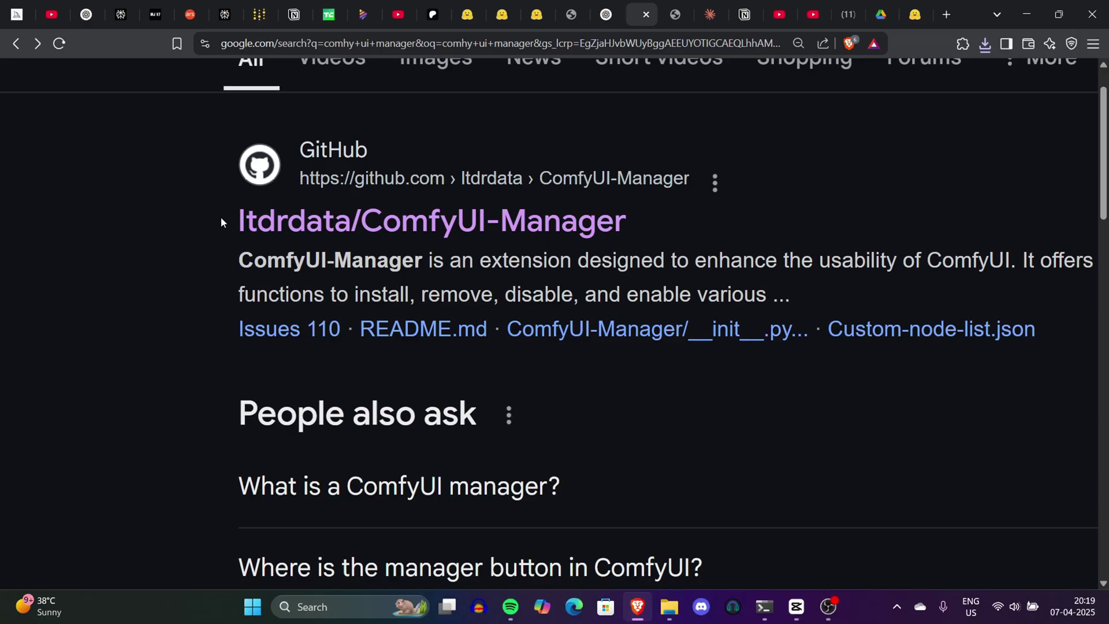
- Open the ltdrdata/ComfyUI-Manager repository and scroll through its file list
{"action": "left_click_drag", "start_coordinate": [222, 218], "coordinate": [654, 233]}
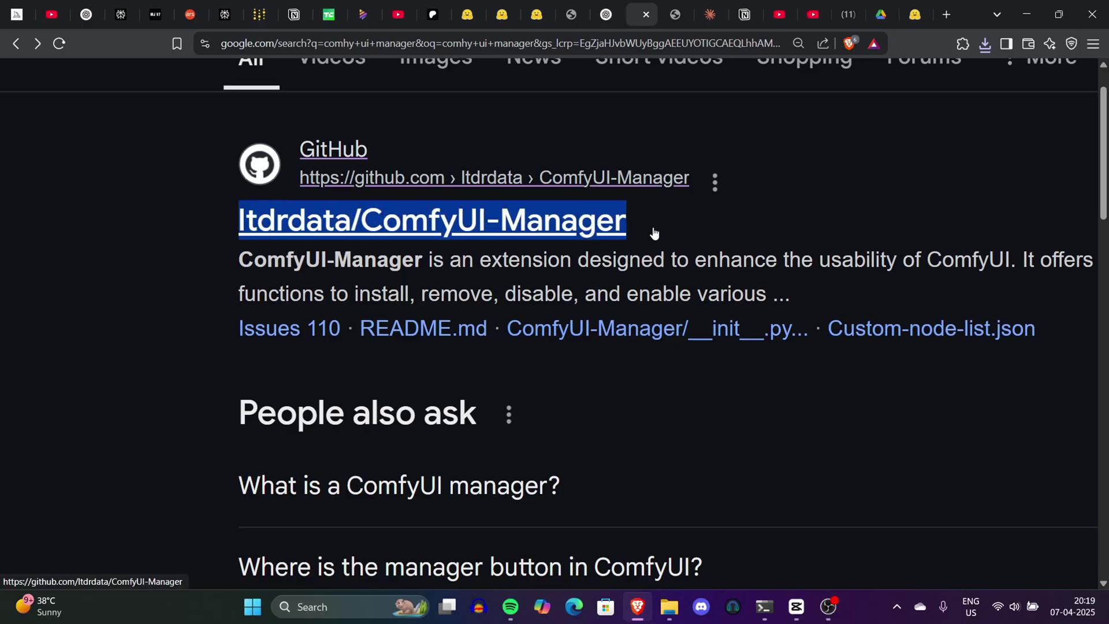
{"action": "left_click", "coordinate": [654, 233]}
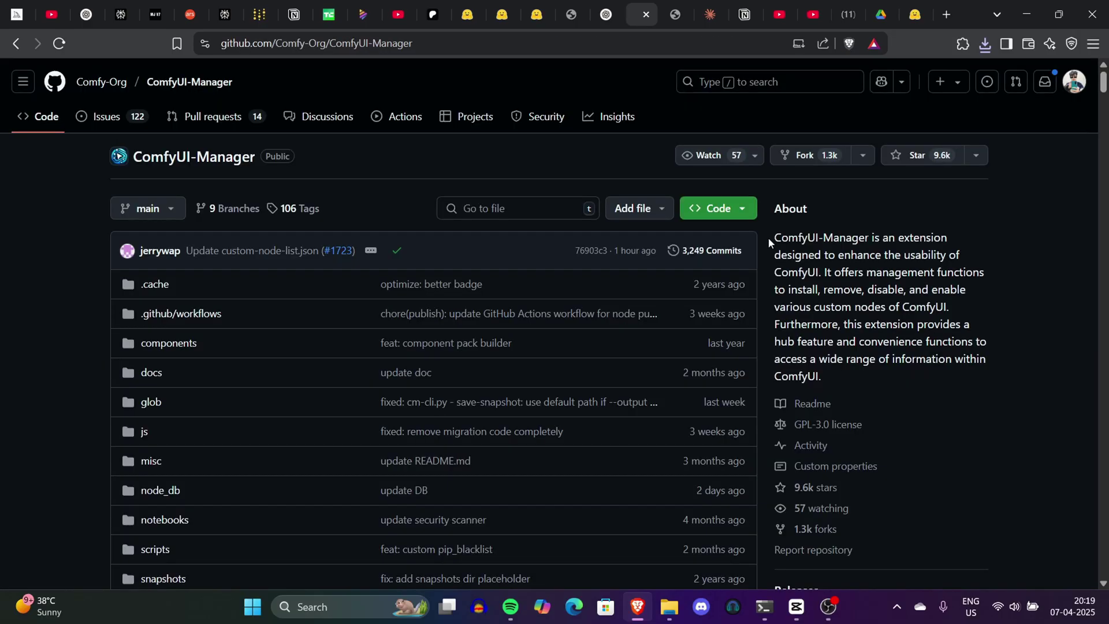
{"action": "left_click_drag", "start_coordinate": [768, 237], "coordinate": [972, 420]}
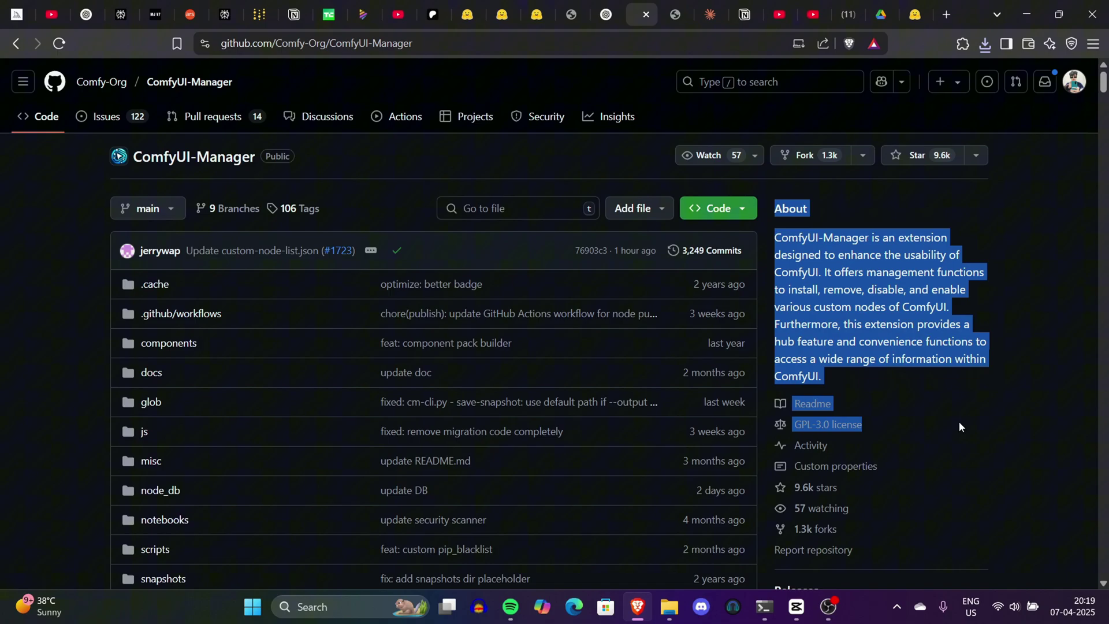
{"action": "left_click", "coordinate": [973, 421]}
{"action": "left_click_drag", "start_coordinate": [1105, 93], "coordinate": [1105, 306]}
- Locate ltxv_text_to_video_0.9.5.json among the three LTXV 0.9.5 workflow attachments
{"action": "key", "text": "alt+Tab"}
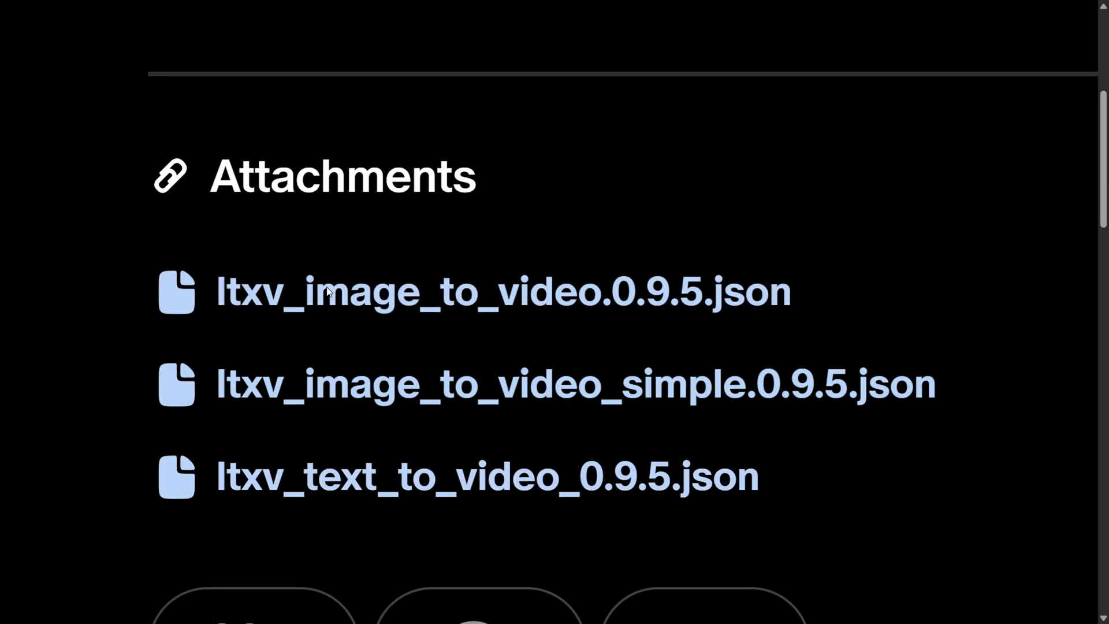
{"action": "left_click_drag", "start_coordinate": [216, 291], "coordinate": [793, 305]}
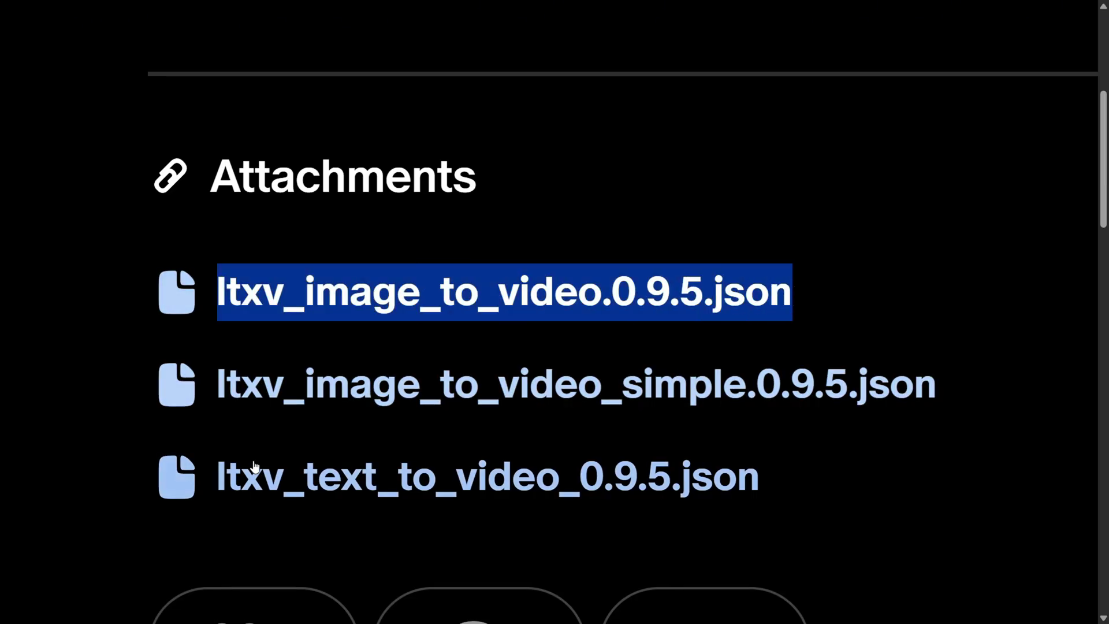
{"action": "left_click", "coordinate": [197, 434]}
{"action": "left_click_drag", "start_coordinate": [197, 430], "coordinate": [783, 479]}
- Pan and zoom the text-to-video canvas onto the drone-over-alpine-lake positive prompt node
{"action": "left_click", "coordinate": [606, 456]}
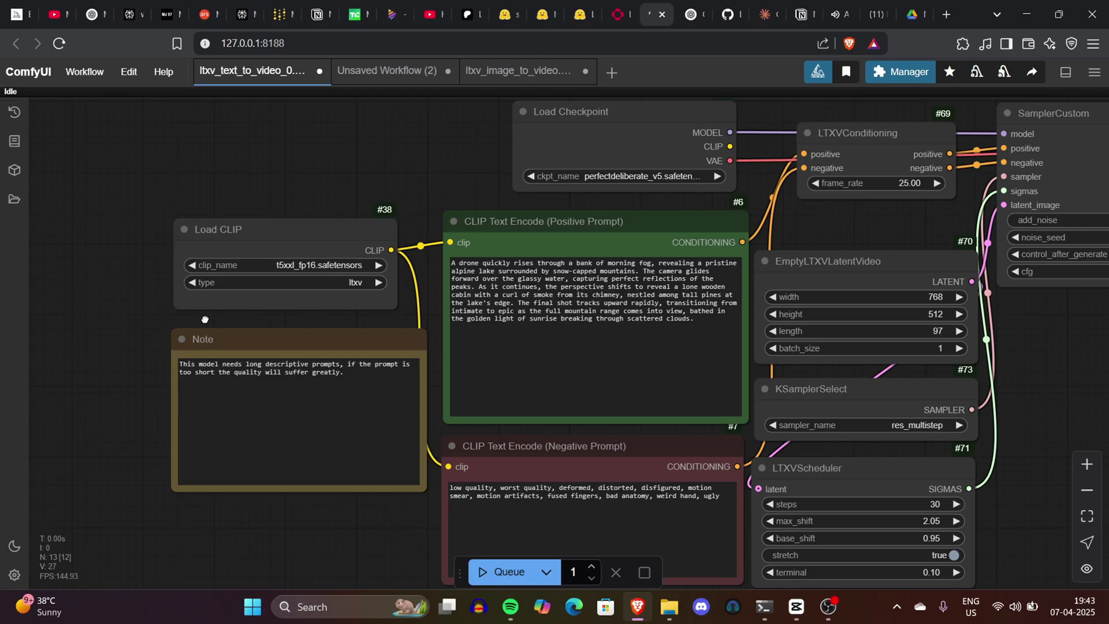
{"action": "scroll", "coordinate": [286, 319], "scroll_direction": "up", "scroll_amount": 5}
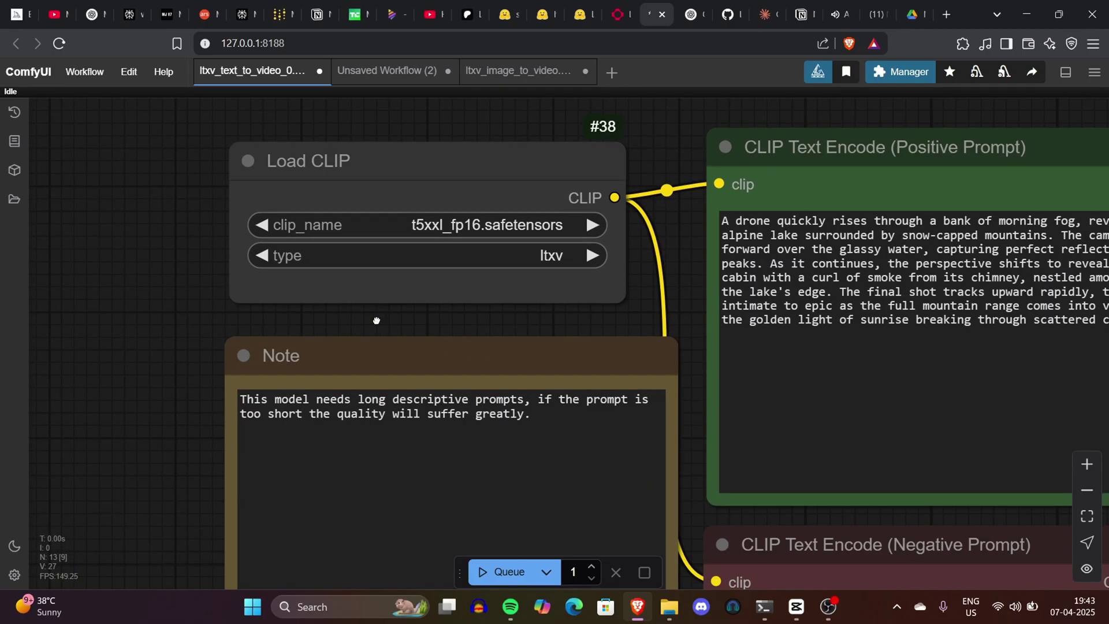
{"action": "left_click_drag", "start_coordinate": [376, 317], "coordinate": [243, 266]}
{"action": "scroll", "coordinate": [244, 267], "scroll_direction": "down", "scroll_amount": 6}
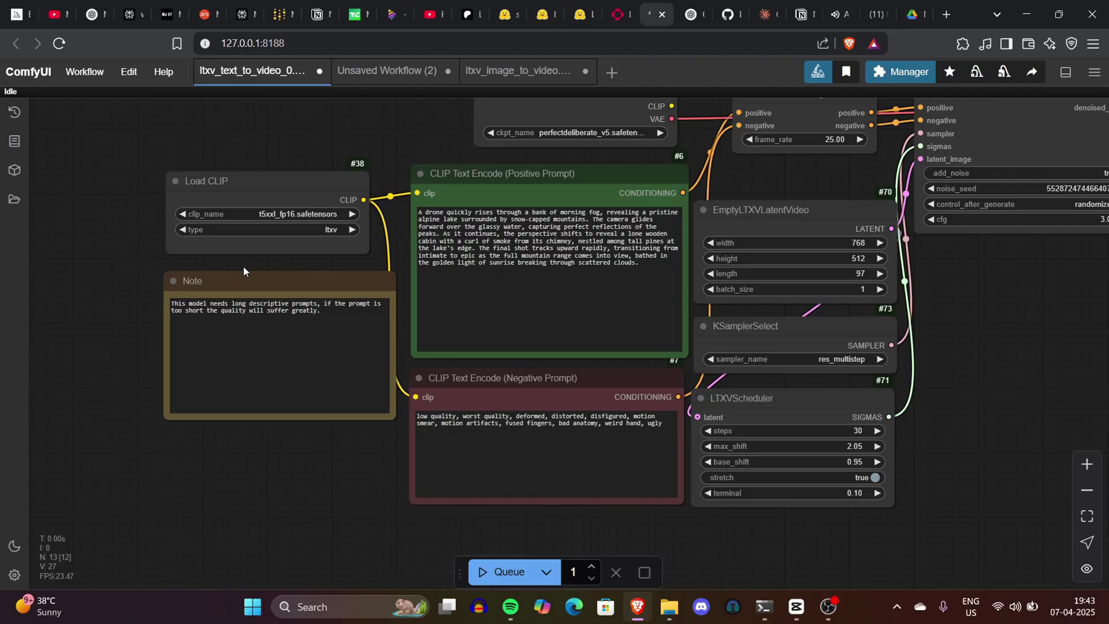
{"action": "left_click_drag", "start_coordinate": [515, 241], "coordinate": [479, 254]}
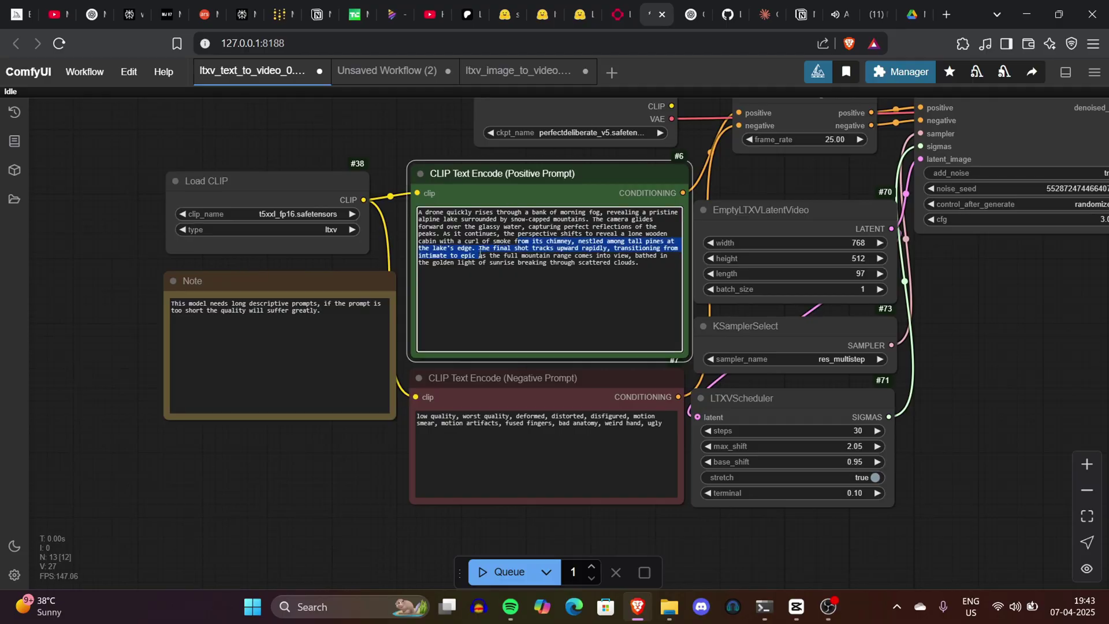
{"action": "left_click_drag", "start_coordinate": [421, 143], "coordinate": [299, 253]}
{"action": "scroll", "coordinate": [418, 252], "scroll_direction": "up", "scroll_amount": 5}
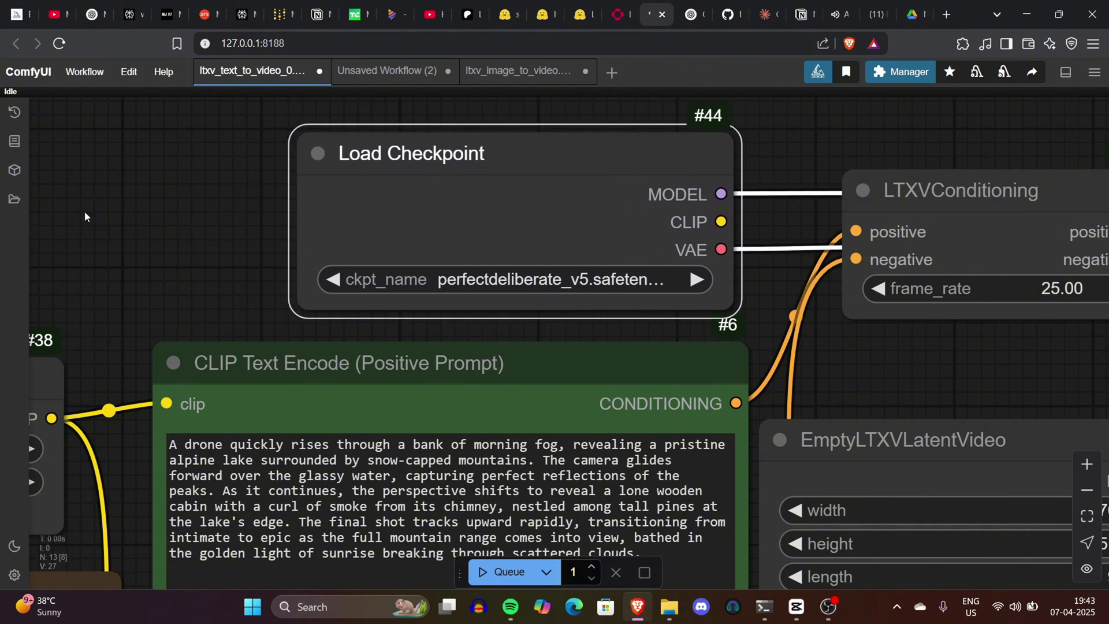
{"action": "left_click_drag", "start_coordinate": [84, 210], "coordinate": [228, 106]}
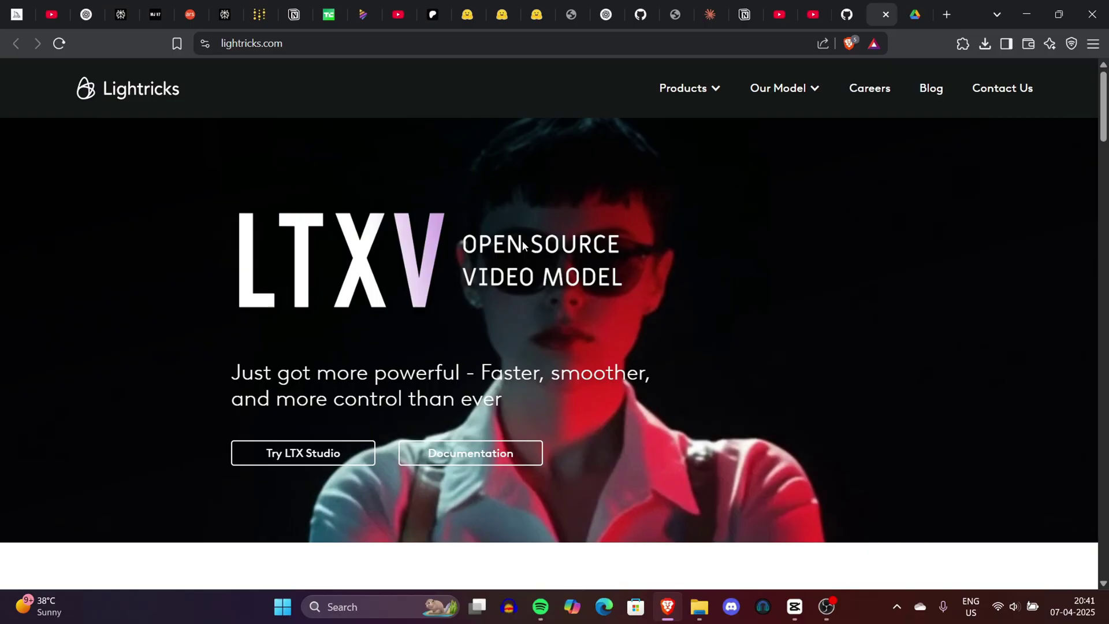
- Scroll the Lightricks LTXV homepage down to the For Researchers and Creators section
{"action": "left_click_drag", "start_coordinate": [222, 373], "coordinate": [583, 446]}
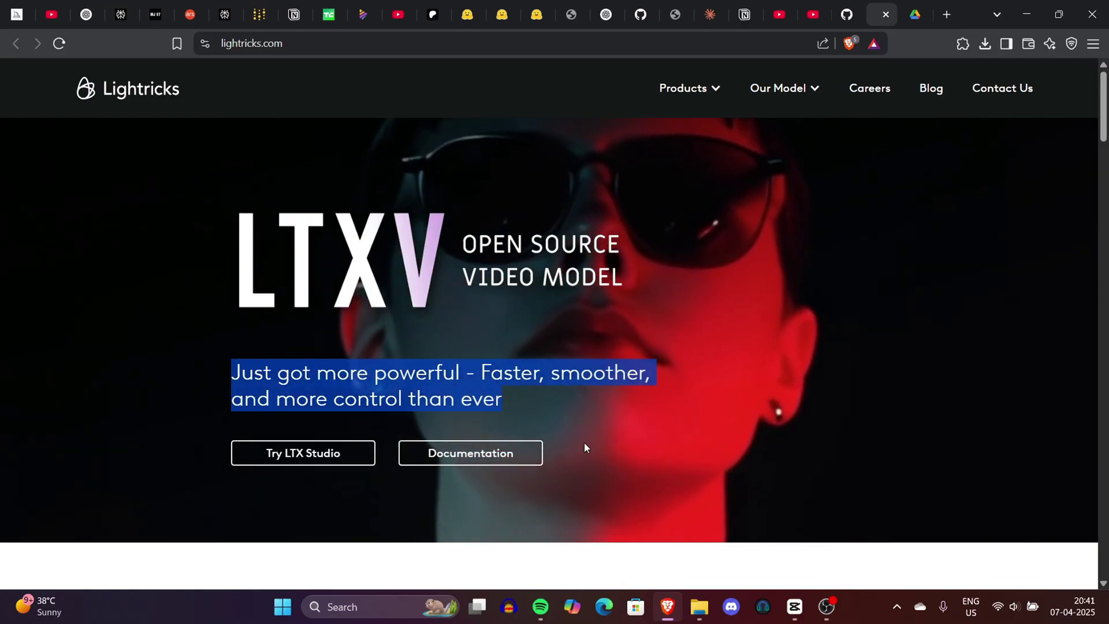
{"action": "left_click", "coordinate": [584, 446]}
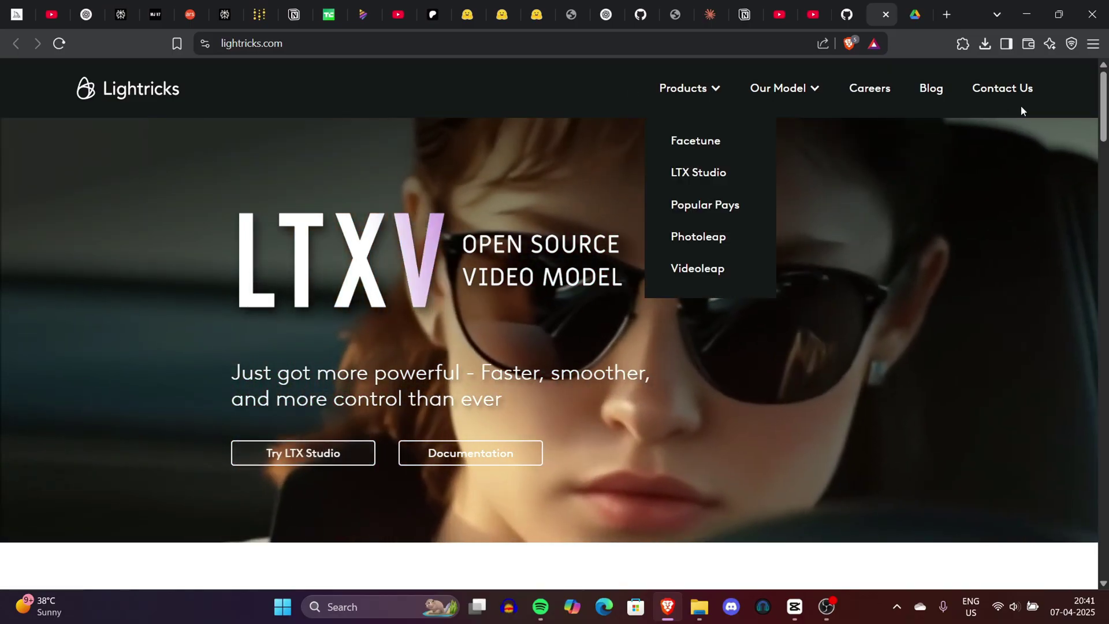
{"action": "scroll", "coordinate": [555, 346], "scroll_direction": "down", "scroll_amount": 5}
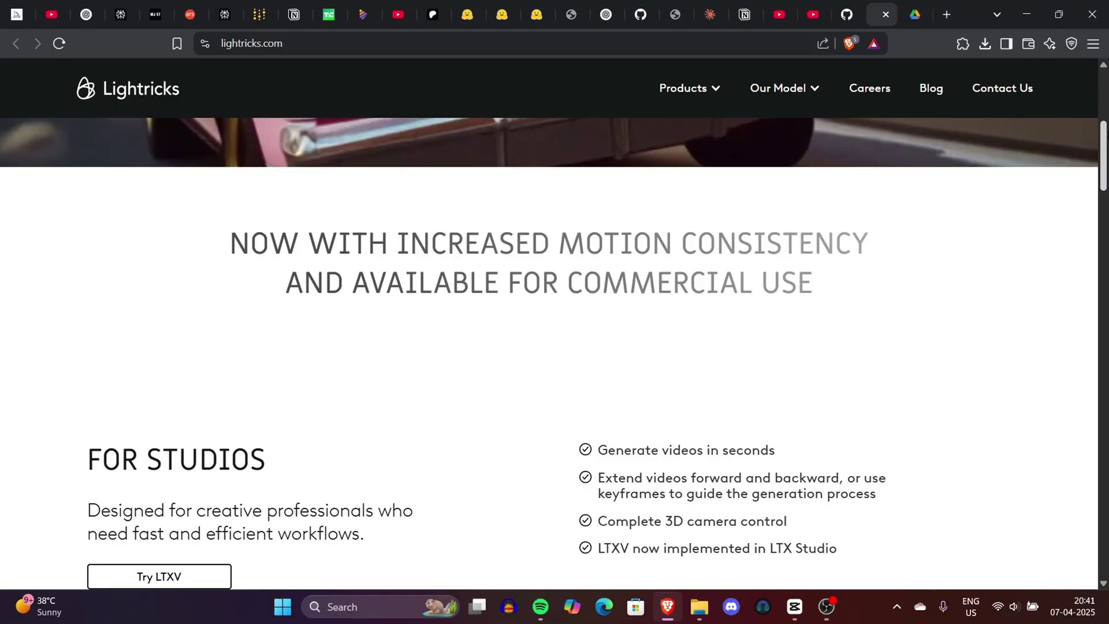
{"action": "scroll", "coordinate": [554, 346], "scroll_direction": "down", "scroll_amount": 10}
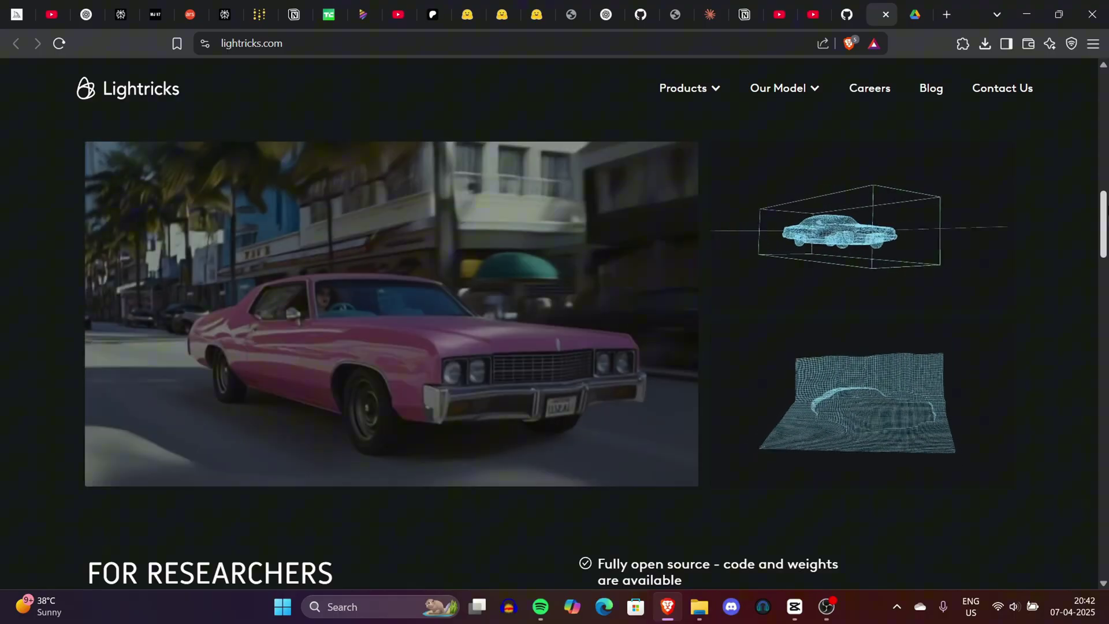
{"action": "scroll", "coordinate": [555, 323], "scroll_direction": "down", "scroll_amount": 5}
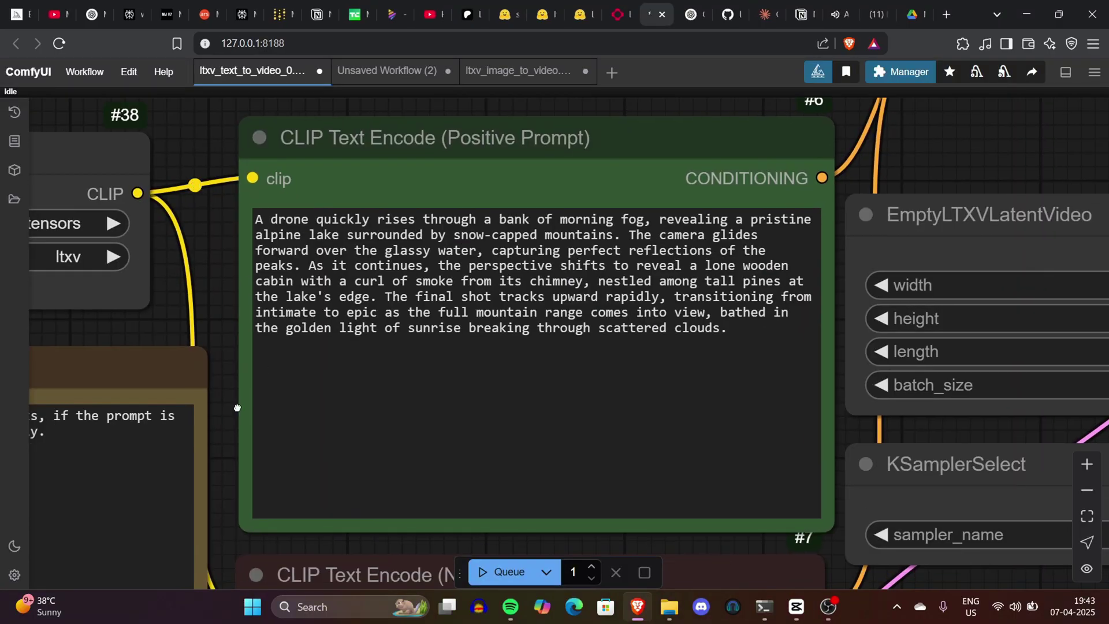
- Hide the side panels and pan the graph, nudging EmptyLTXVLatentVideo and SamplerCustom slightly
{"action": "scroll", "coordinate": [323, 404], "scroll_direction": "down", "scroll_amount": 5}
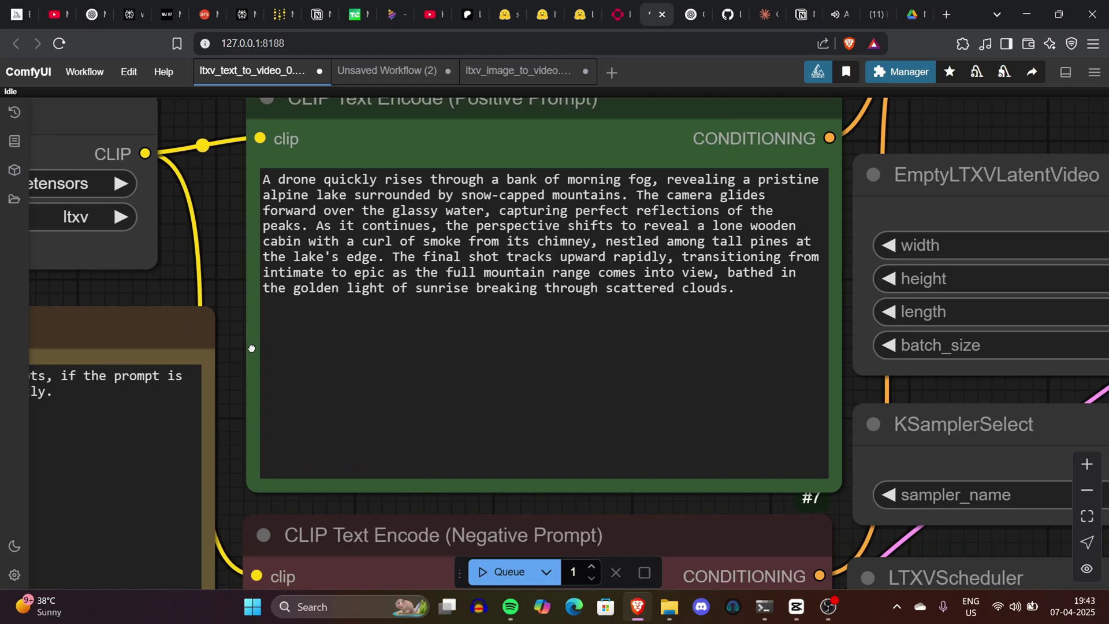
{"action": "scroll", "coordinate": [428, 402], "scroll_direction": "down", "scroll_amount": 3}
{"action": "scroll", "coordinate": [439, 358], "scroll_direction": "down", "scroll_amount": 2}
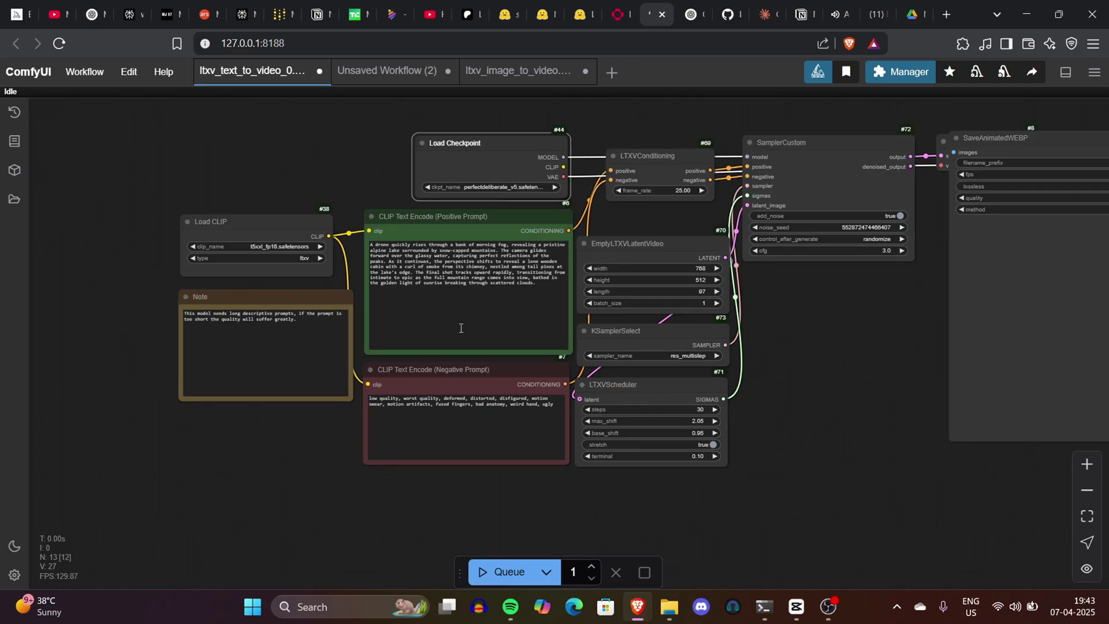
{"action": "scroll", "coordinate": [490, 315], "scroll_direction": "up", "scroll_amount": 2}
{"action": "key", "text": "f"}
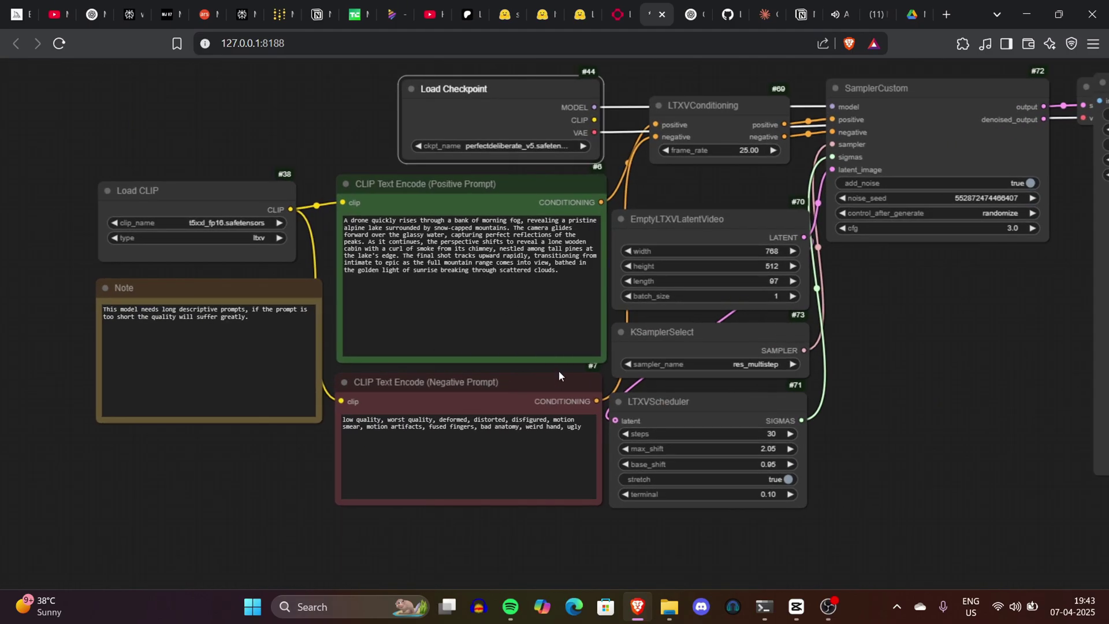
{"action": "left_click_drag", "start_coordinate": [553, 363], "coordinate": [387, 415]}
{"action": "left_click_drag", "start_coordinate": [570, 265], "coordinate": [581, 263]}
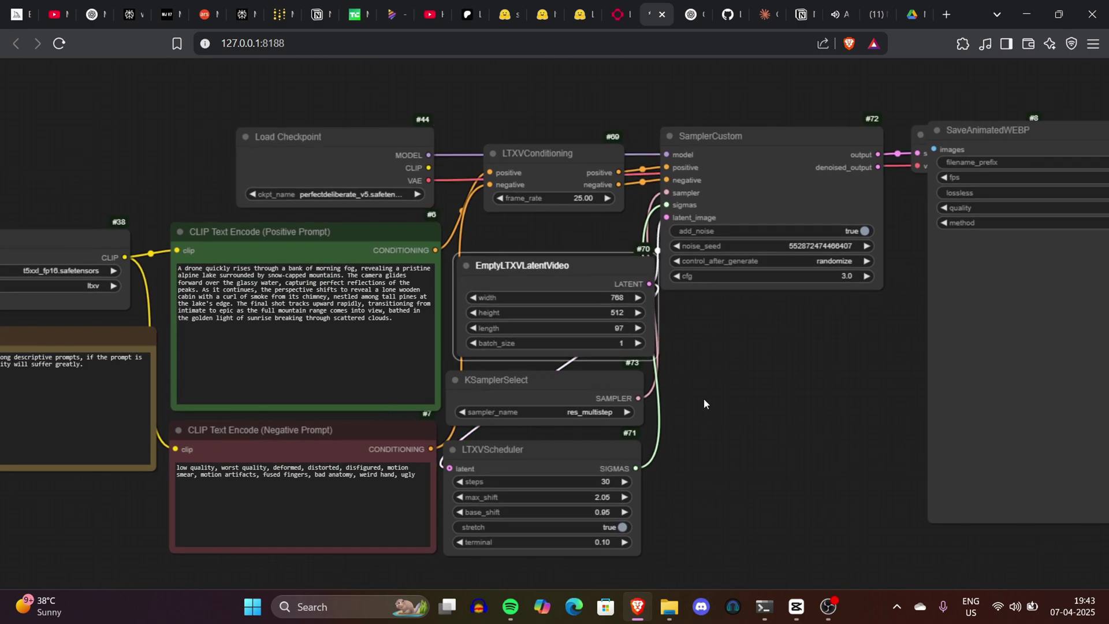
{"action": "scroll", "coordinate": [704, 397], "scroll_direction": "up", "scroll_amount": 6}
{"action": "left_click_drag", "start_coordinate": [706, 379], "coordinate": [597, 622]}
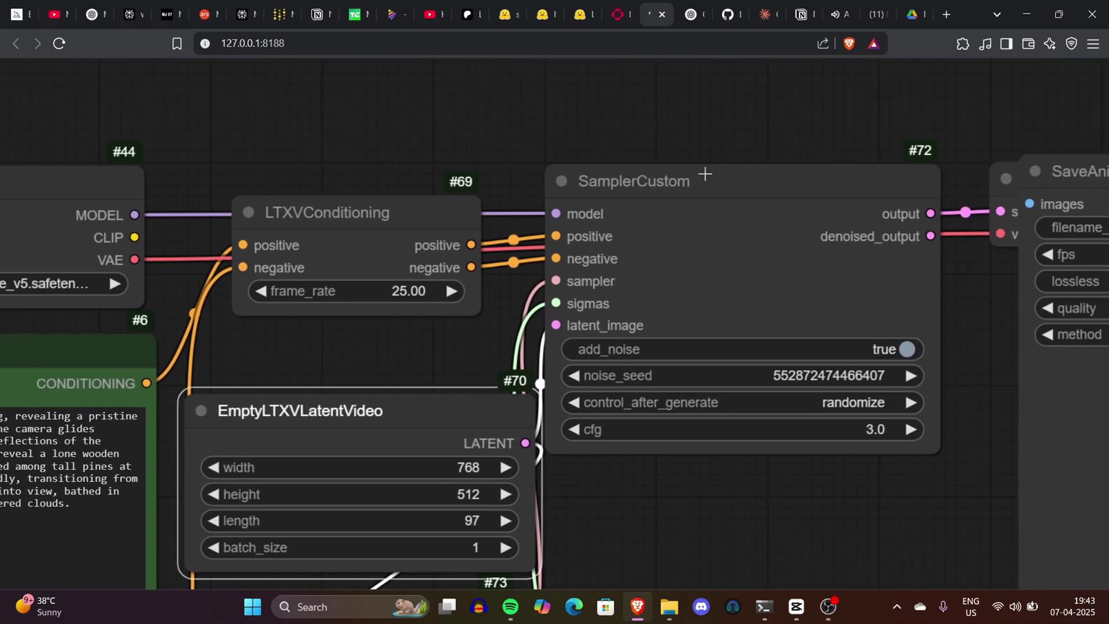
{"action": "mouse_move", "coordinate": [705, 174]}
{"action": "left_mouse_down"}
{"action": "mouse_move", "coordinate": [721, 166]}
{"action": "mouse_move", "coordinate": [688, 164]}
{"action": "mouse_move", "coordinate": [714, 176]}
{"action": "left_mouse_up"}
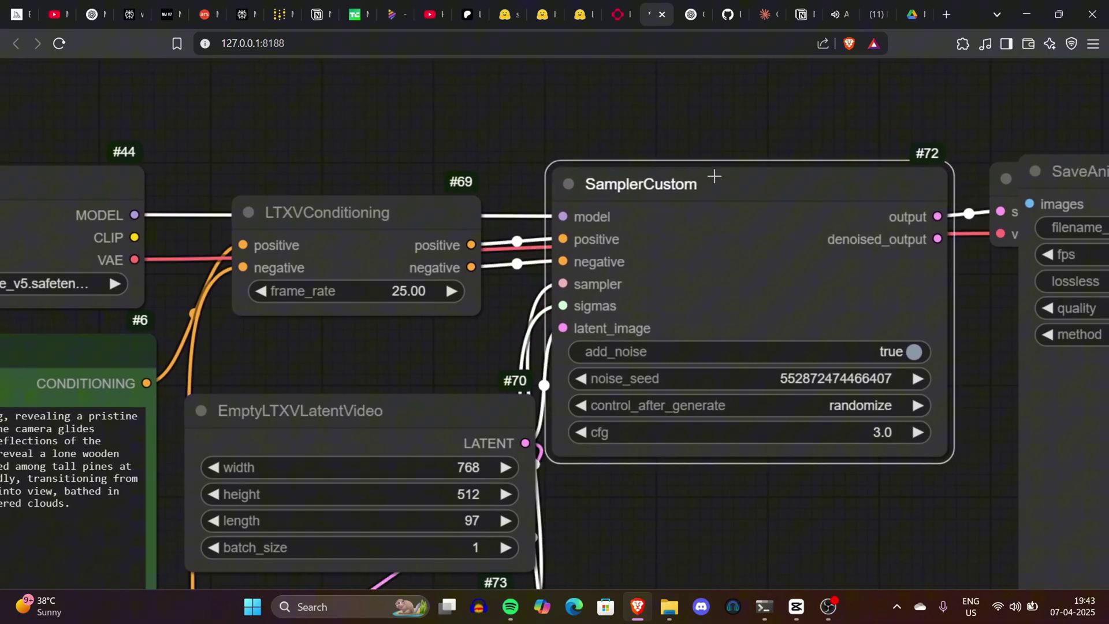
{"action": "scroll", "coordinate": [714, 177], "scroll_direction": "down", "scroll_amount": 8}
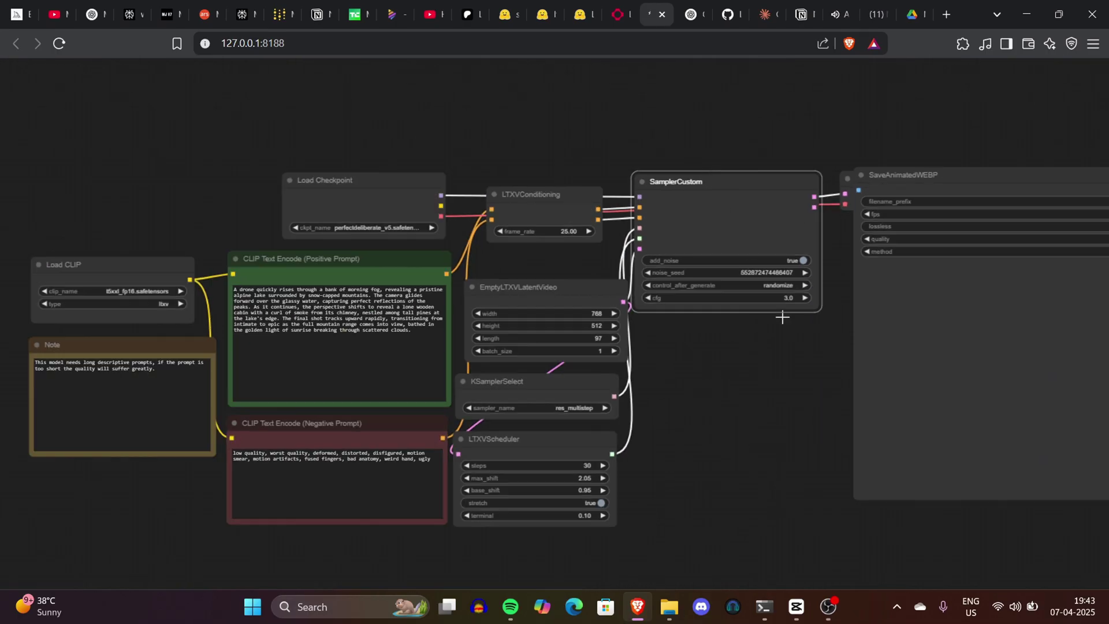
{"action": "left_click_drag", "start_coordinate": [782, 314], "coordinate": [521, 373]}
- Move SaveAnimatedWEBP down, VAE Decode up, and SaveWEBM left so they no longer overlap
{"action": "left_click_drag", "start_coordinate": [774, 210], "coordinate": [743, 269]}
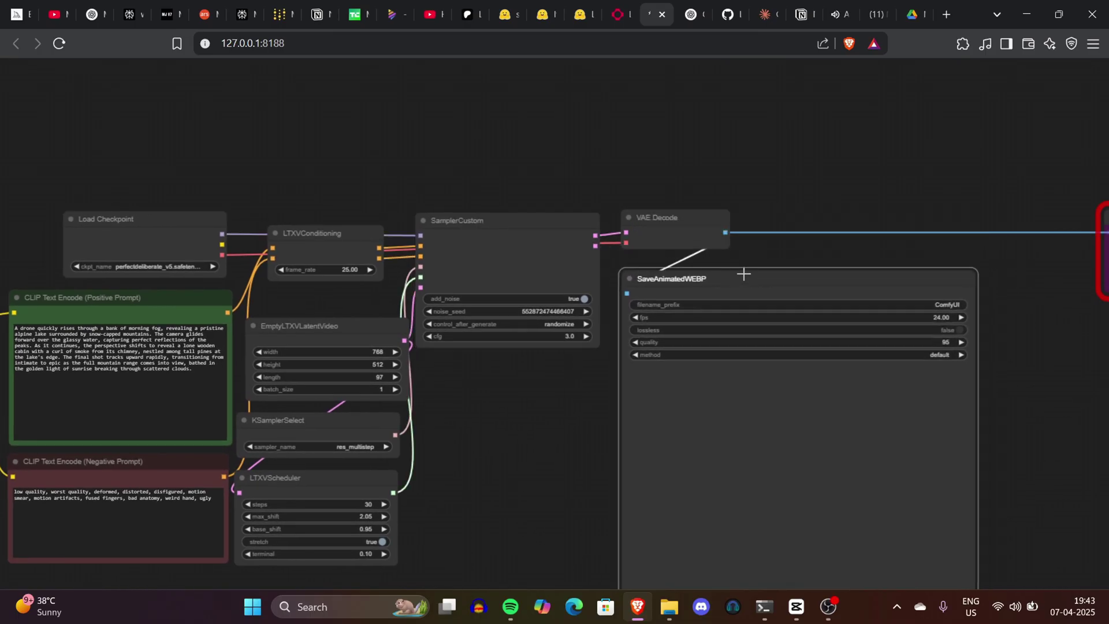
{"action": "scroll", "coordinate": [733, 274], "scroll_direction": "up", "scroll_amount": 4}
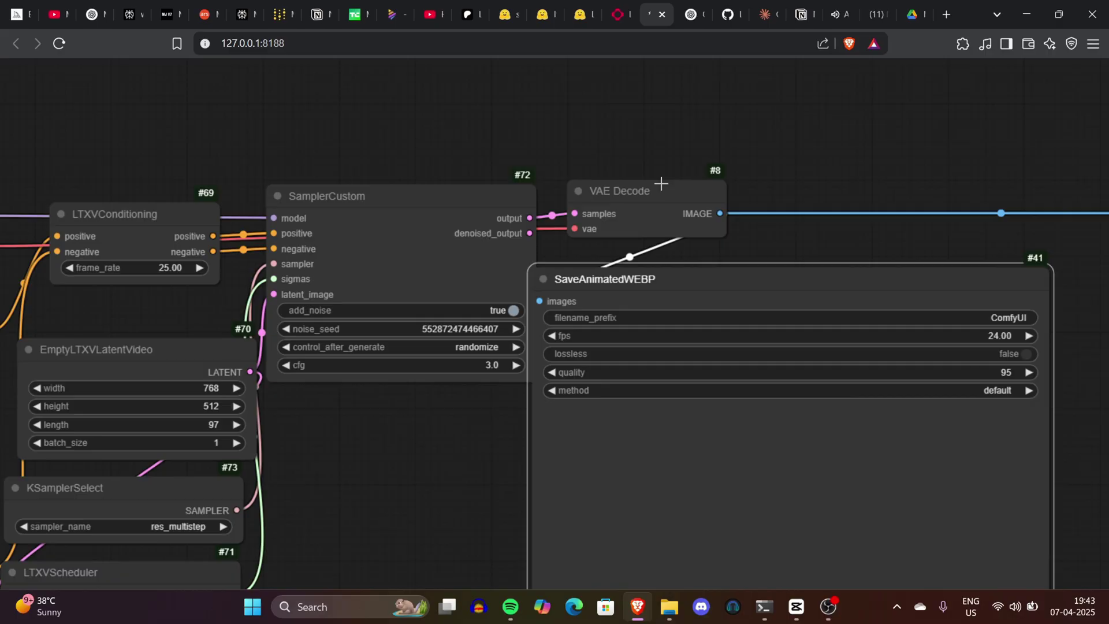
{"action": "left_click_drag", "start_coordinate": [661, 184], "coordinate": [678, 162]}
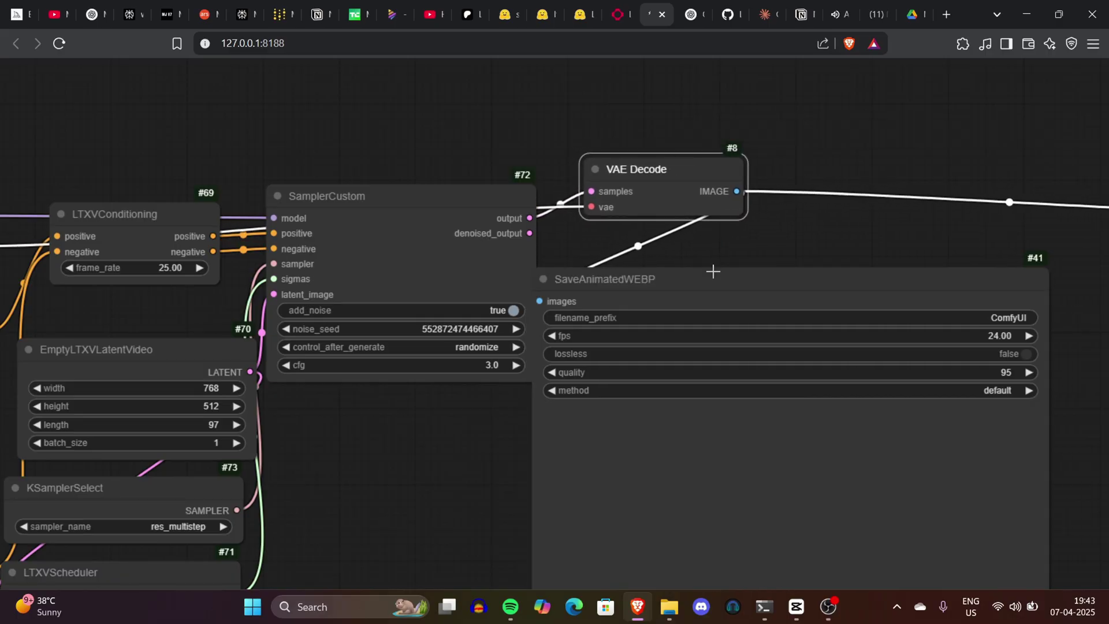
{"action": "mouse_move", "coordinate": [712, 271]}
{"action": "left_mouse_down"}
{"action": "mouse_move", "coordinate": [821, 258]}
{"action": "mouse_move", "coordinate": [717, 266]}
{"action": "mouse_move", "coordinate": [726, 258]}
{"action": "left_mouse_up"}
{"action": "scroll", "coordinate": [726, 257], "scroll_direction": "down", "scroll_amount": 7}
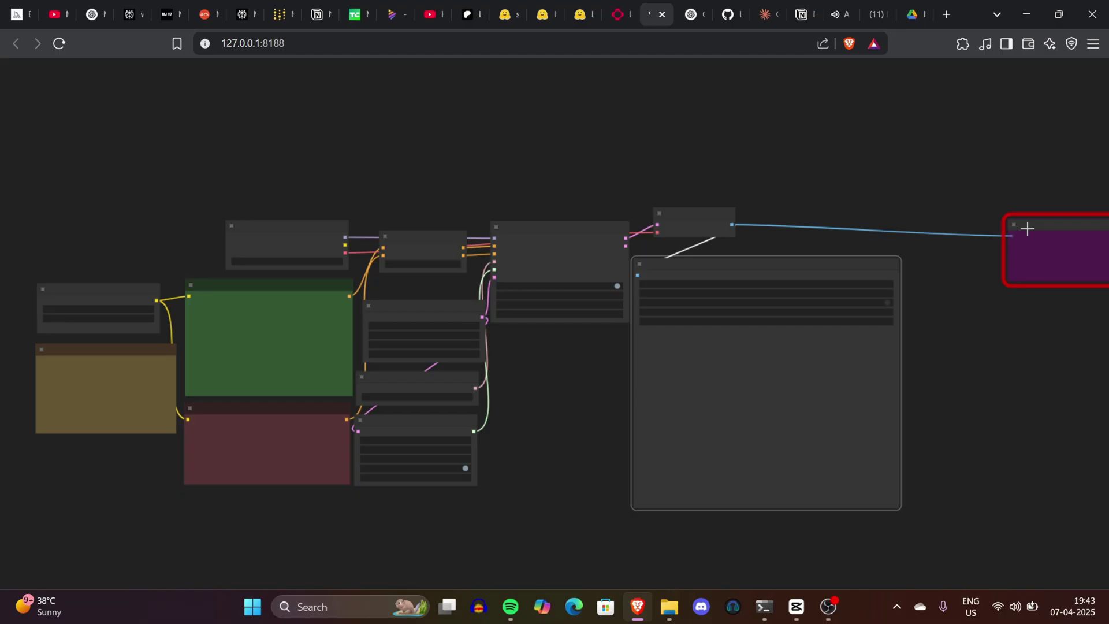
{"action": "left_click_drag", "start_coordinate": [1018, 220], "coordinate": [767, 185]}
{"action": "scroll", "coordinate": [795, 185], "scroll_direction": "up", "scroll_amount": 7}
{"action": "scroll", "coordinate": [769, 183], "scroll_direction": "down", "scroll_amount": 7}
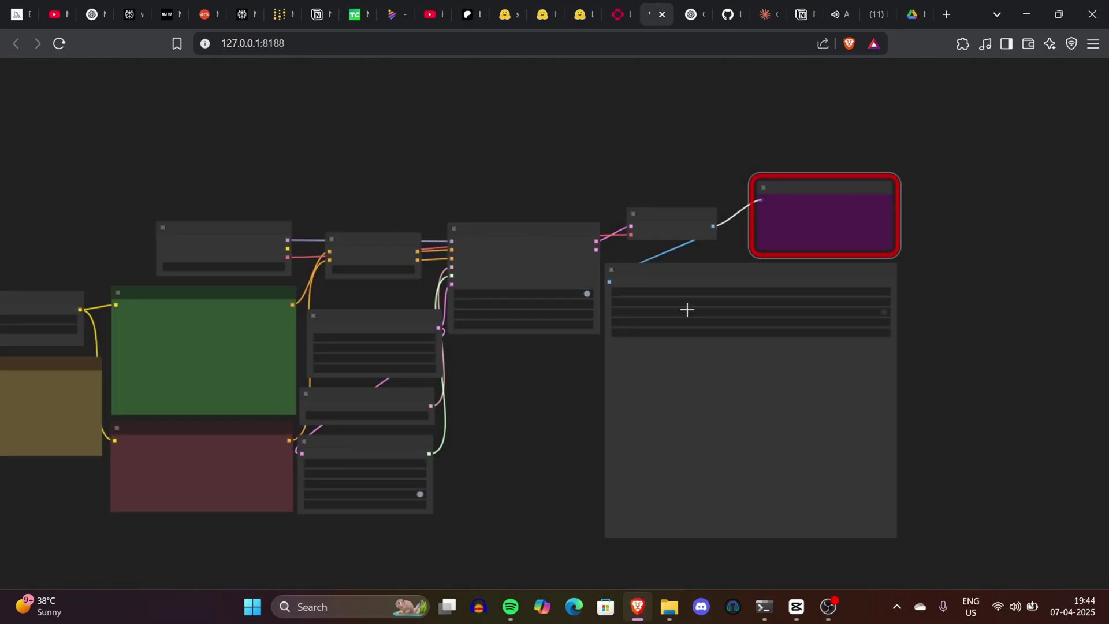
{"action": "scroll", "coordinate": [389, 368], "scroll_direction": "up", "scroll_amount": 6}
- Pan past the Load CLIP and prompt nodes, then back to VAE Decode and SaveAnimatedWEBP
{"action": "left_click_drag", "start_coordinate": [648, 424], "coordinate": [1031, 364]}
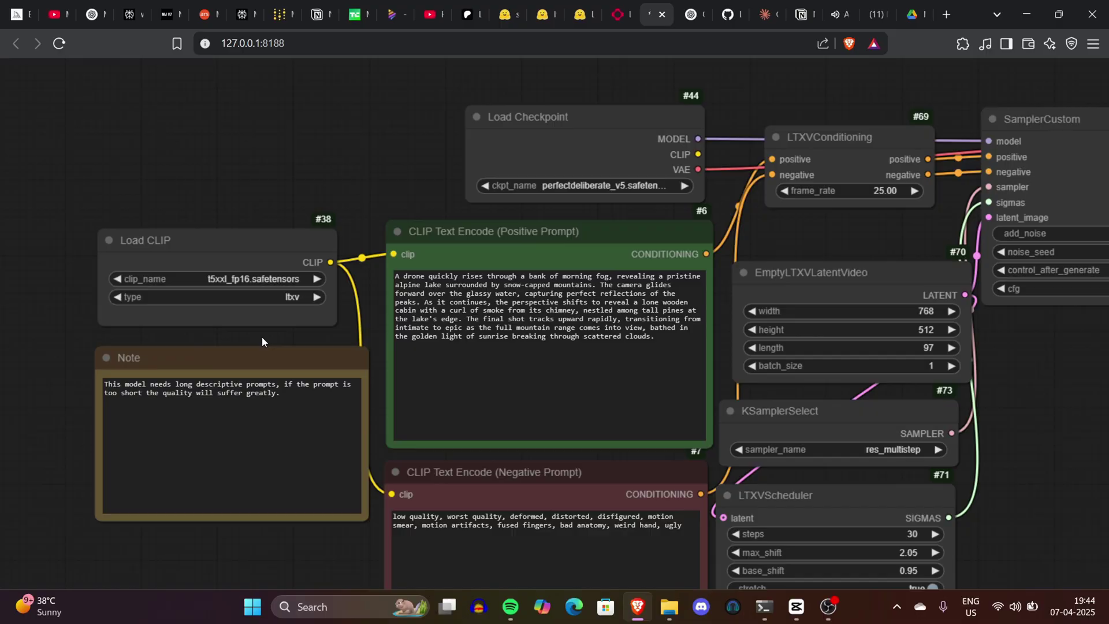
{"action": "left_click_drag", "start_coordinate": [262, 337], "coordinate": [383, 308]}
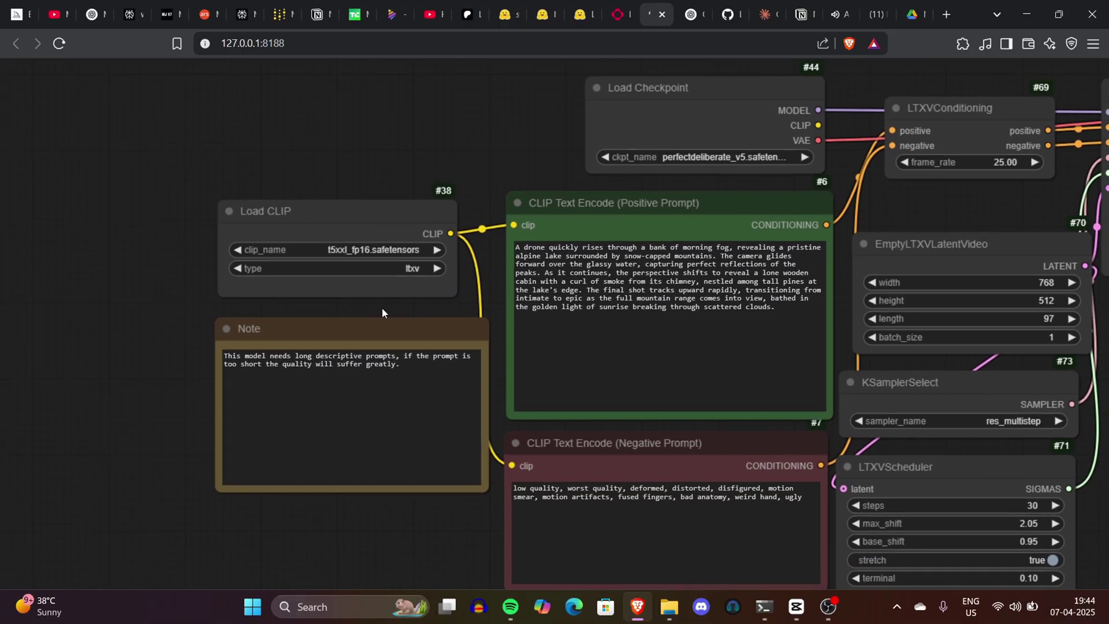
{"action": "scroll", "coordinate": [382, 309], "scroll_direction": "up", "scroll_amount": 5}
{"action": "scroll", "coordinate": [410, 291], "scroll_direction": "down", "scroll_amount": 6}
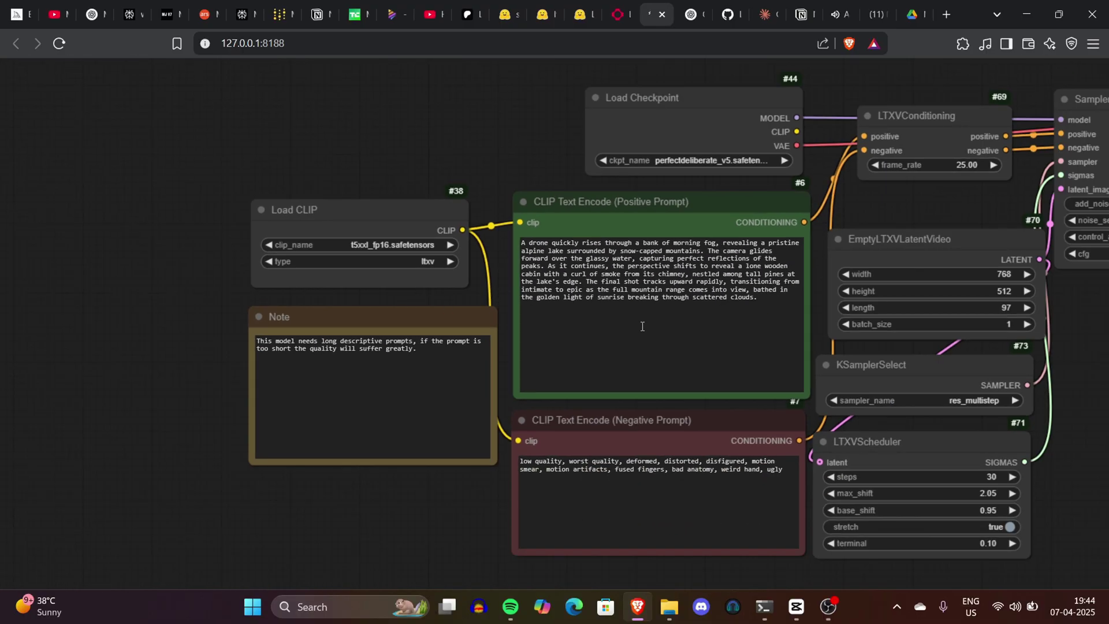
{"action": "left_click_drag", "start_coordinate": [642, 297], "coordinate": [628, 298]}
{"action": "left_click", "coordinate": [711, 303]}
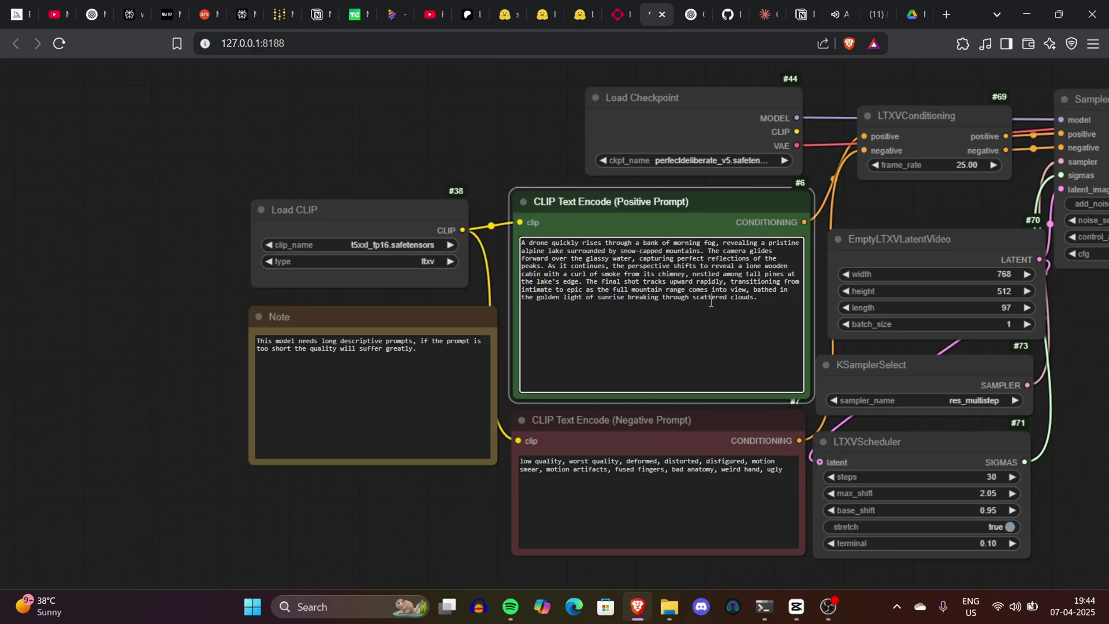
{"action": "left_click_drag", "start_coordinate": [410, 548], "coordinate": [216, 563]}
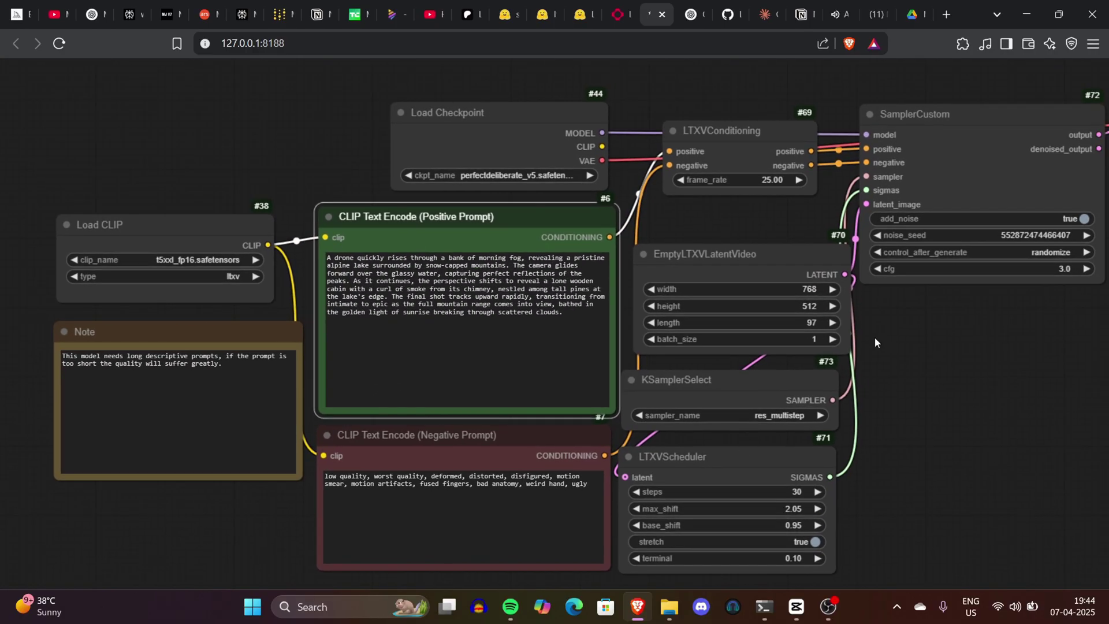
{"action": "left_click_drag", "start_coordinate": [891, 311], "coordinate": [491, 326]}
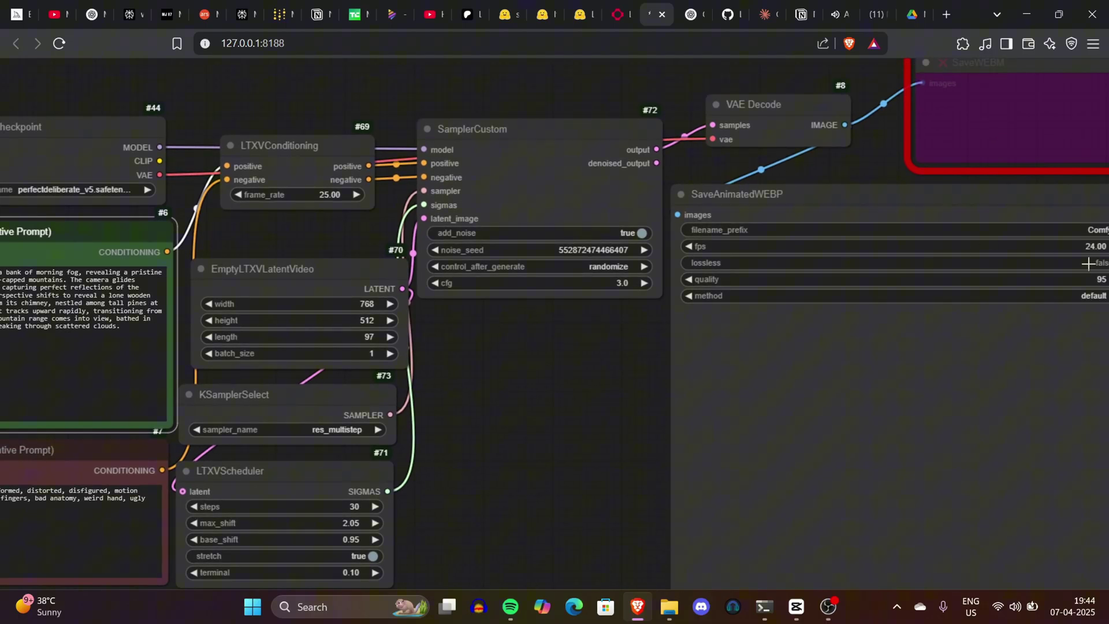
- Drag SaveAnimatedWEBP further down the canvas, clear of the other nodes
{"action": "left_click_drag", "start_coordinate": [1058, 363], "coordinate": [856, 537]}
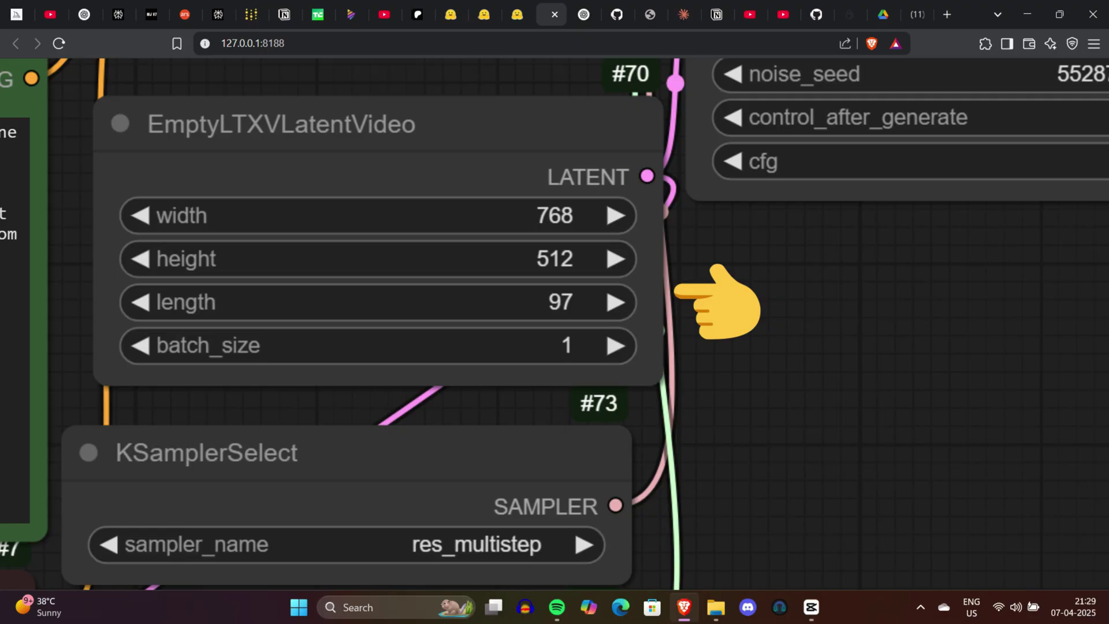
- Zoom the canvas to view the image-to-video graph with its fox.jpg Load Image node
{"action": "scroll", "coordinate": [677, 292], "scroll_direction": "down", "scroll_amount": 14}
{"action": "scroll", "coordinate": [677, 291], "scroll_direction": "up", "scroll_amount": 8}
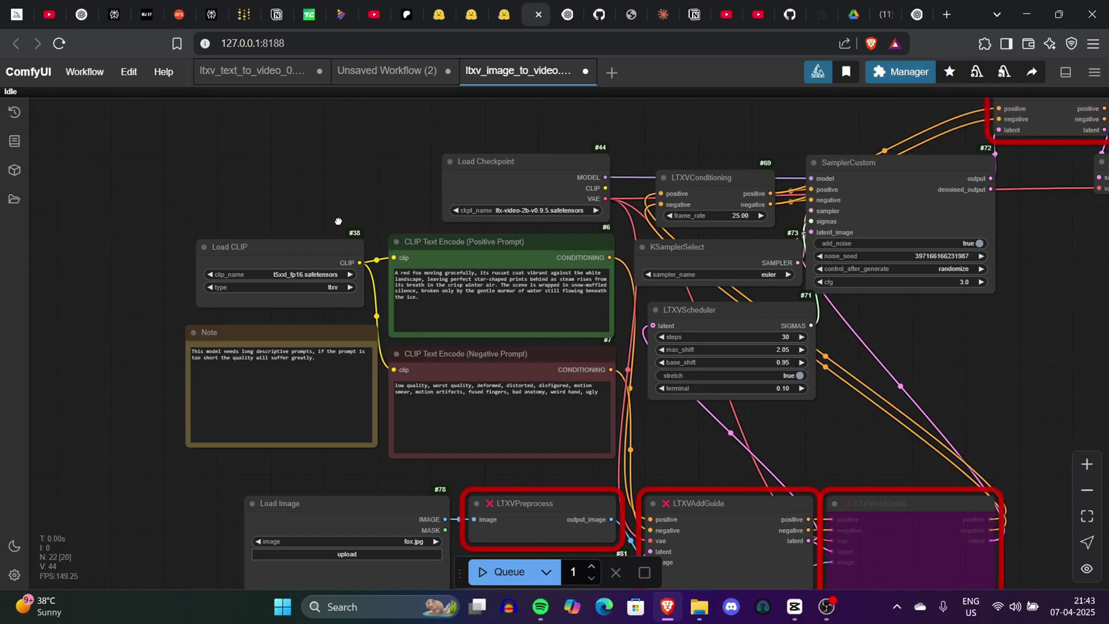
{"action": "scroll", "coordinate": [370, 179], "scroll_direction": "up", "scroll_amount": 2}
{"action": "scroll", "coordinate": [263, 221], "scroll_direction": "up", "scroll_amount": 6}
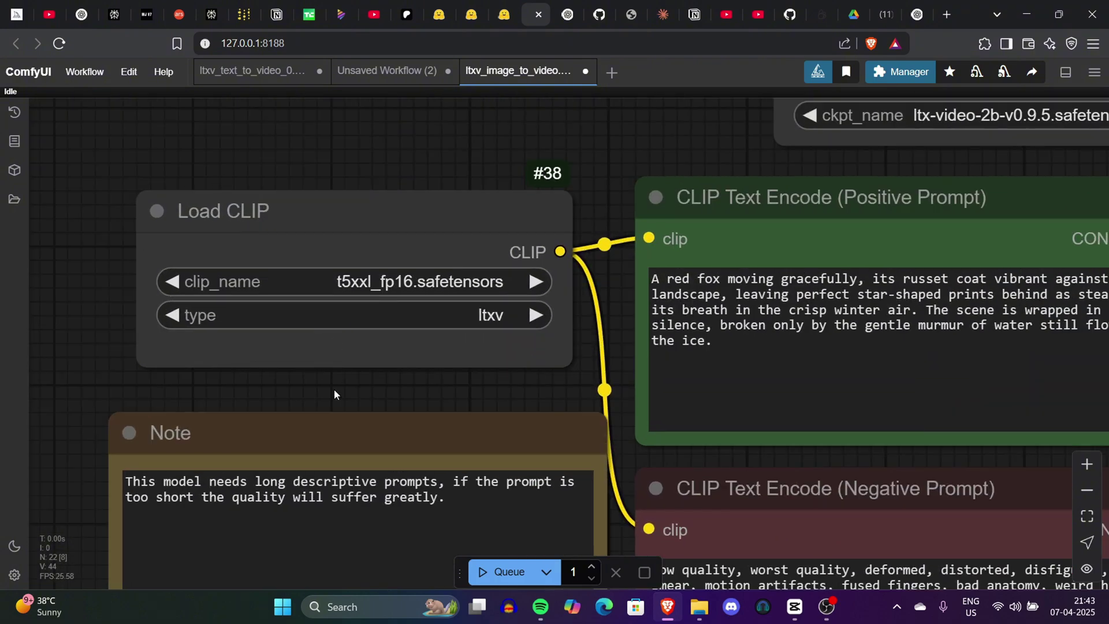
{"action": "left_click_drag", "start_coordinate": [334, 389], "coordinate": [370, 272]}
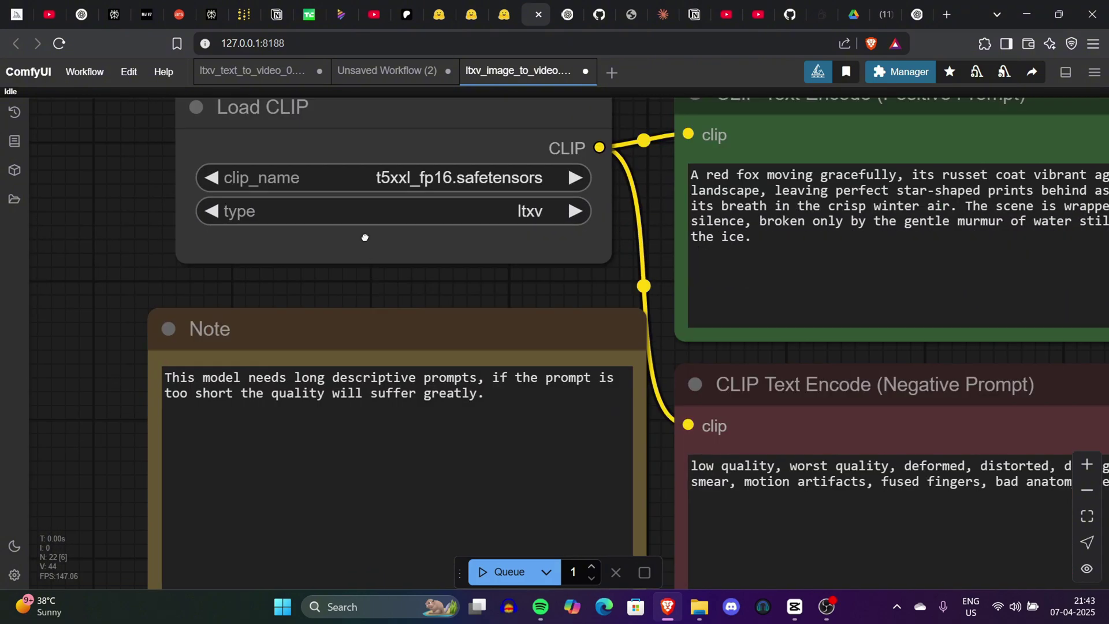
{"action": "scroll", "coordinate": [322, 311], "scroll_direction": "down", "scroll_amount": 2}
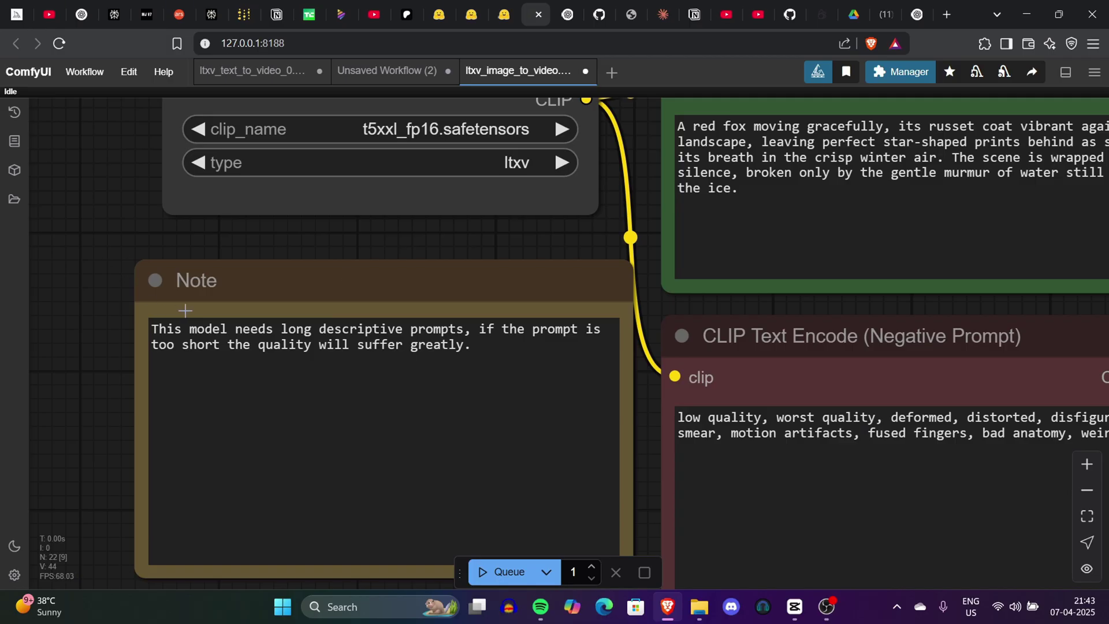
{"action": "scroll", "coordinate": [88, 341], "scroll_direction": "down", "scroll_amount": 10}
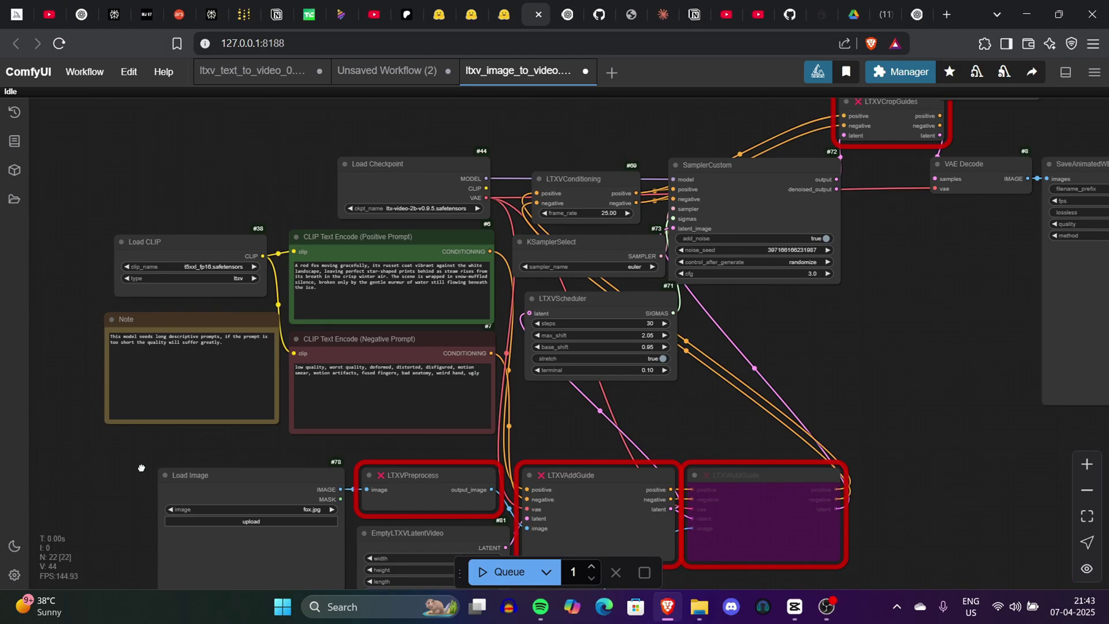
{"action": "left_click_drag", "start_coordinate": [142, 468], "coordinate": [218, 342]}
- Upload a screenshot file from Downloads into the Load Image node
{"action": "scroll", "coordinate": [265, 431], "scroll_direction": "up", "scroll_amount": 6}
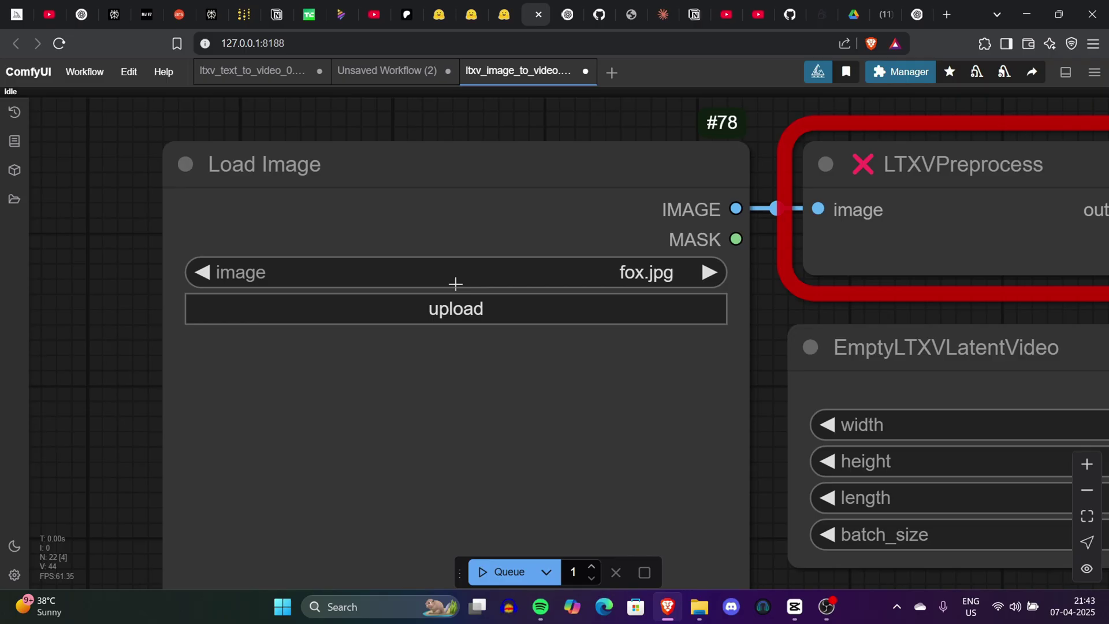
{"action": "left_click", "coordinate": [441, 310]}
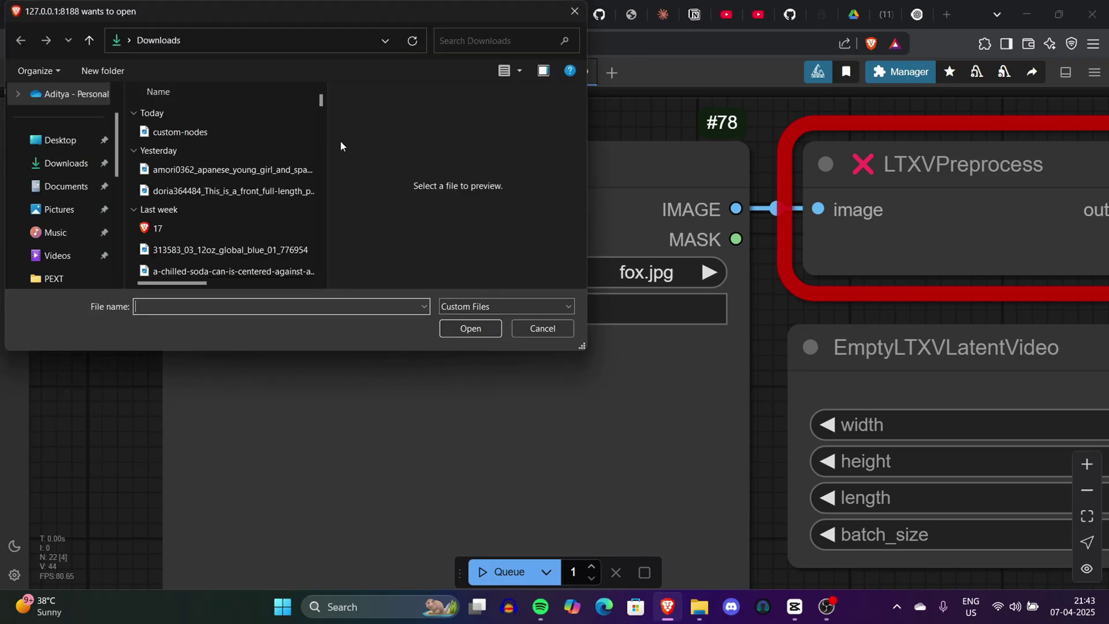
{"action": "left_click", "coordinate": [237, 132]}
{"action": "left_click", "coordinate": [242, 168]}
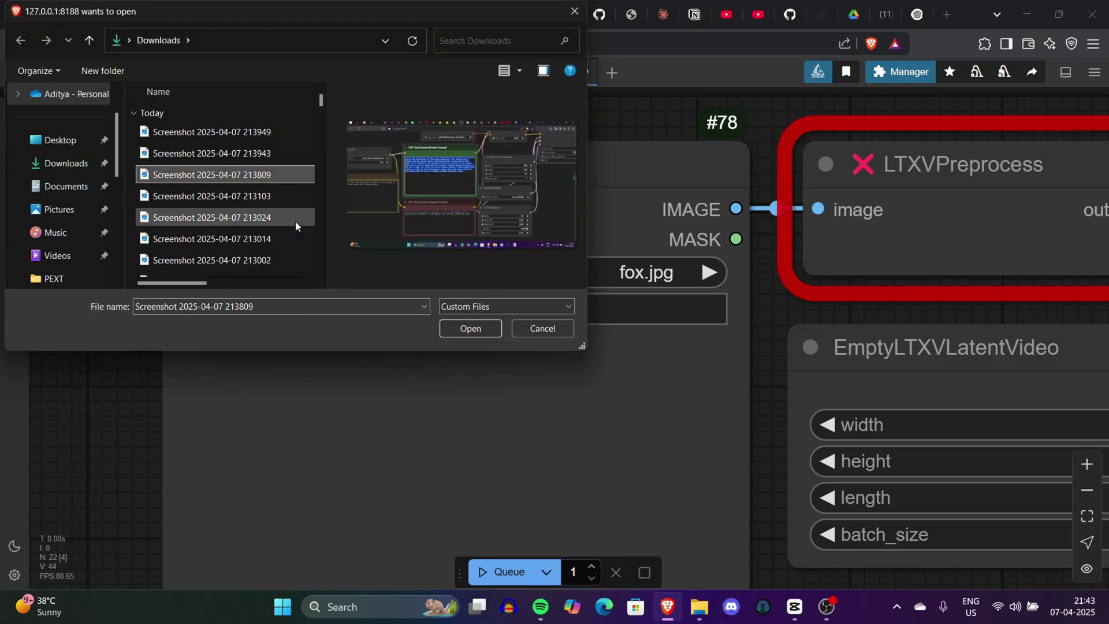
{"action": "left_click", "coordinate": [469, 328]}
- Dismiss the Failed to fetch alert and pan toward SamplerCustom, VAE Decode and SaveAnimatedWEBP
{"action": "scroll", "coordinate": [340, 408], "scroll_direction": "down", "scroll_amount": 5}
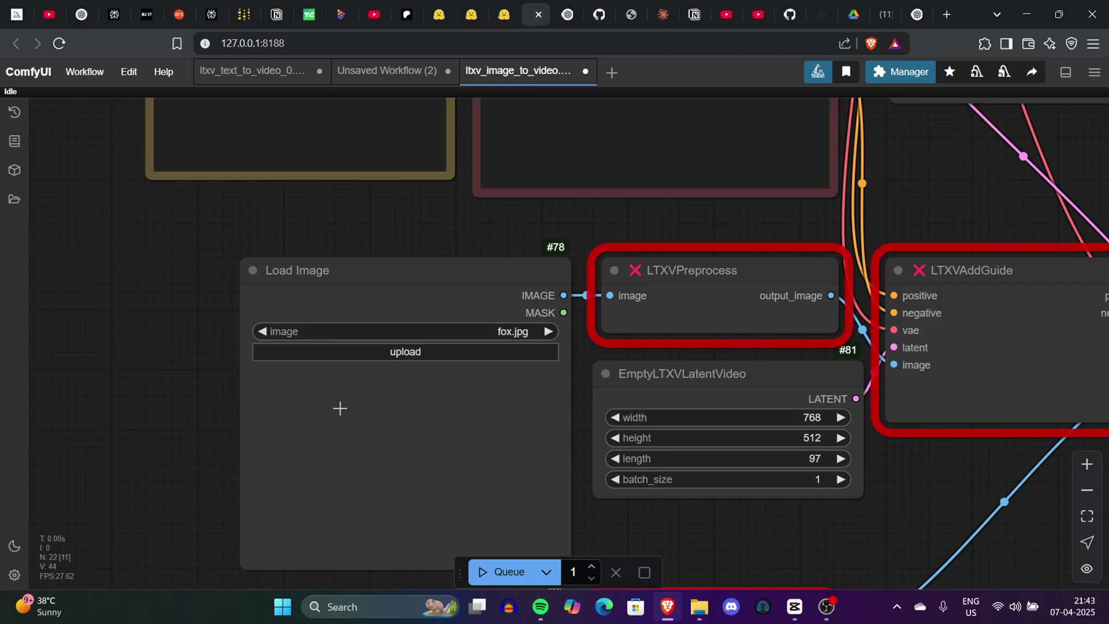
{"action": "scroll", "coordinate": [347, 439], "scroll_direction": "down", "scroll_amount": 6}
{"action": "left_click_drag", "start_coordinate": [238, 445], "coordinate": [226, 388]}
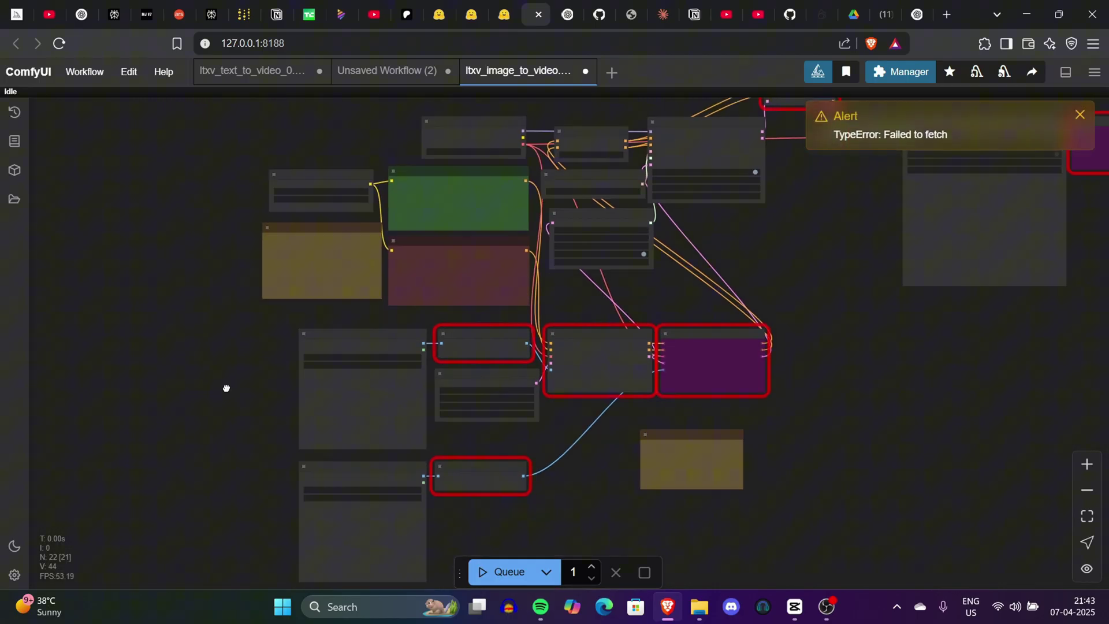
{"action": "scroll", "coordinate": [309, 383], "scroll_direction": "up", "scroll_amount": 5}
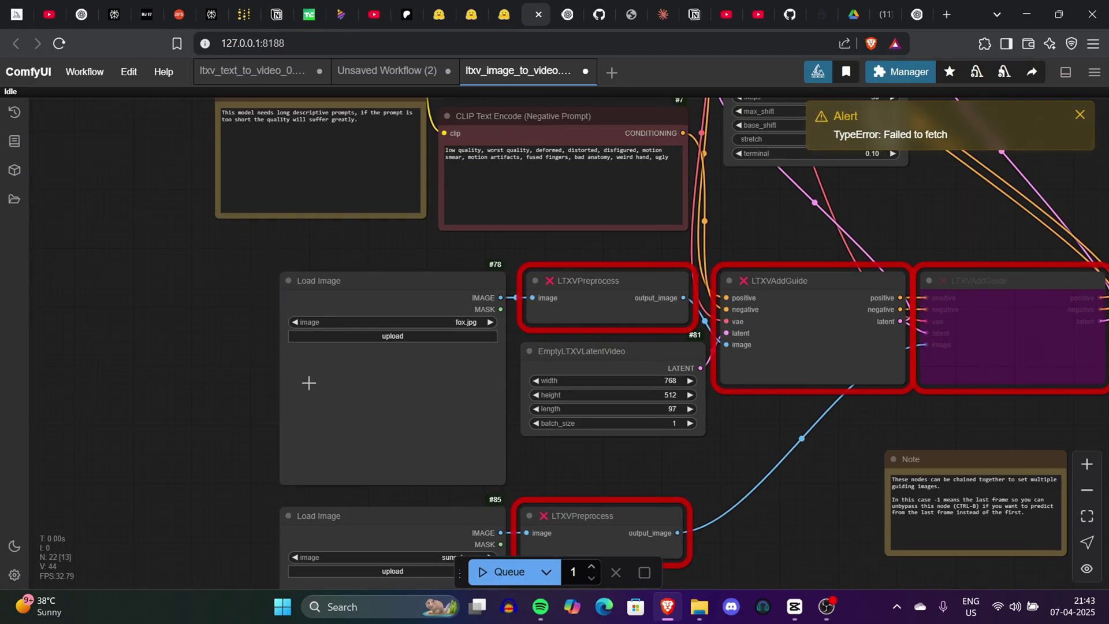
{"action": "left_click", "coordinate": [1079, 116]}
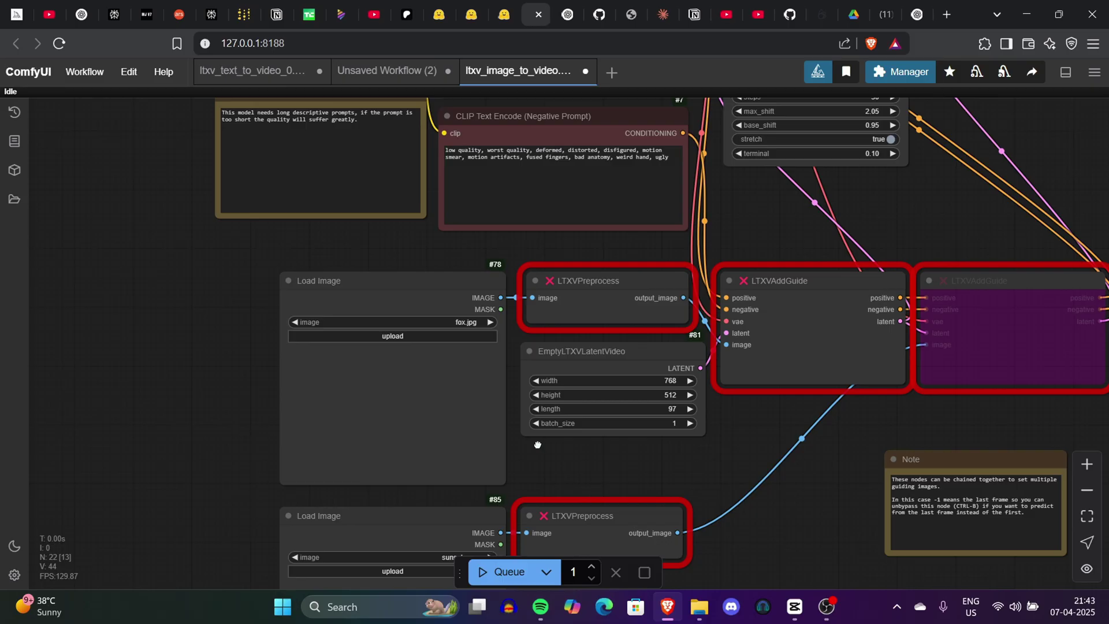
{"action": "left_click_drag", "start_coordinate": [537, 445], "coordinate": [507, 336]}
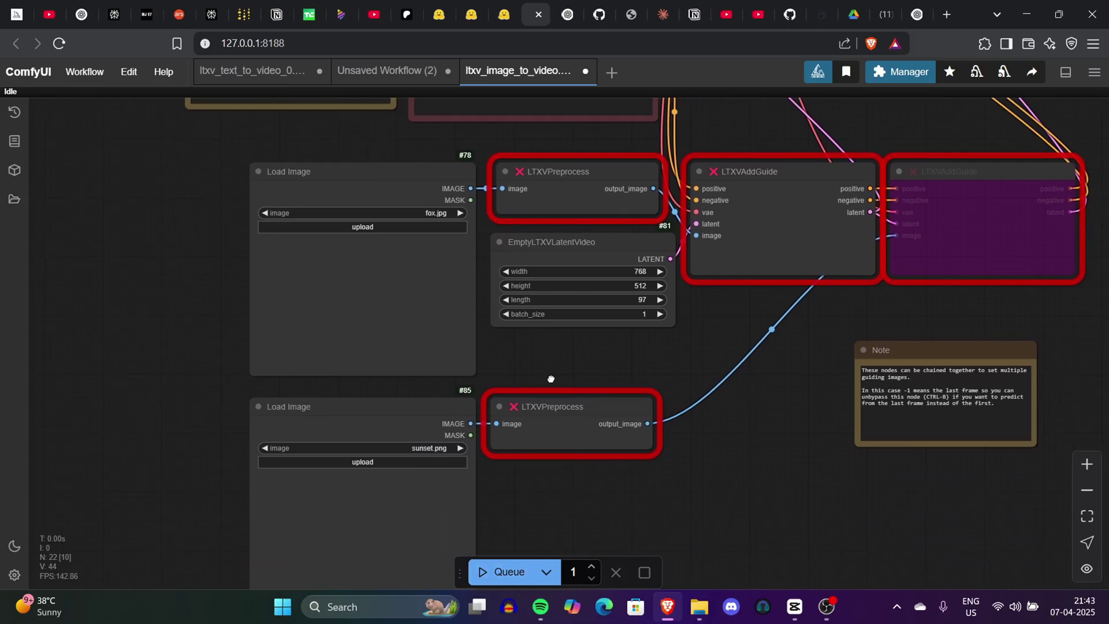
{"action": "left_click_drag", "start_coordinate": [550, 379], "coordinate": [574, 437]}
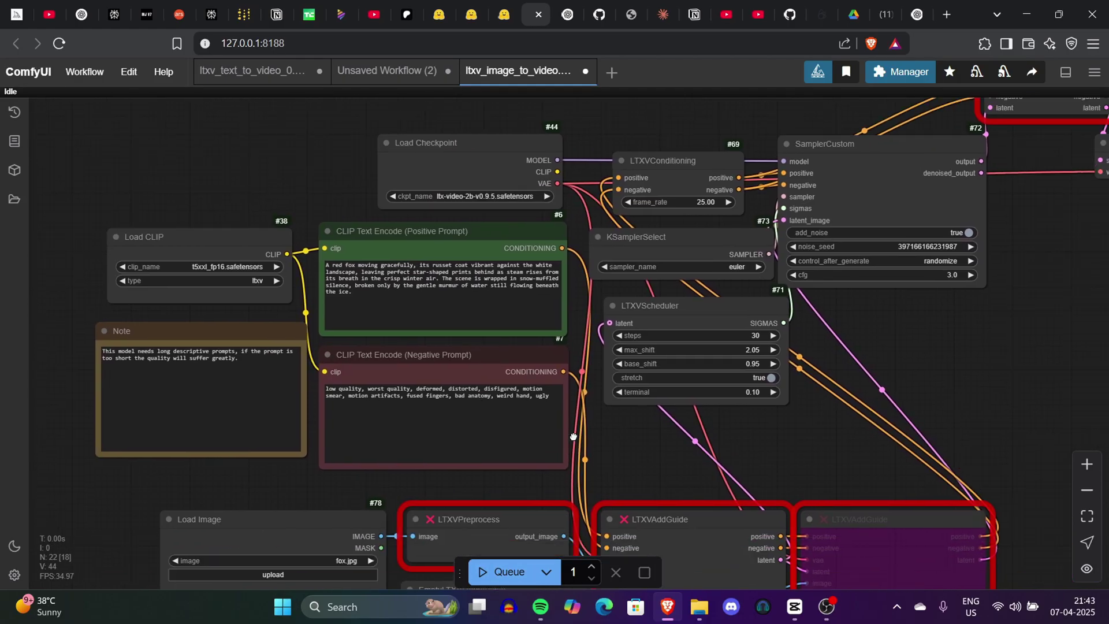
{"action": "scroll", "coordinate": [573, 437], "scroll_direction": "right", "scroll_amount": 5}
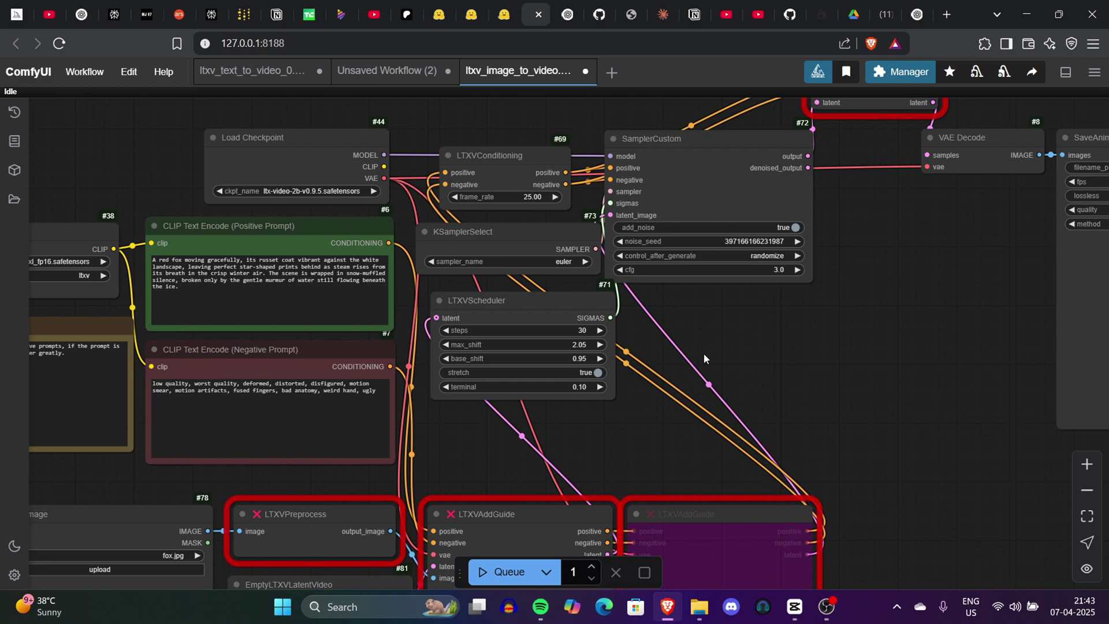
{"action": "scroll", "coordinate": [736, 348], "scroll_direction": "down", "scroll_amount": 8}
- Move SaveAnimatedWEBP down-left below VAE Decode and place the bypassed SaveWEBM above it
{"action": "scroll", "coordinate": [909, 319], "scroll_direction": "up", "scroll_amount": 6}
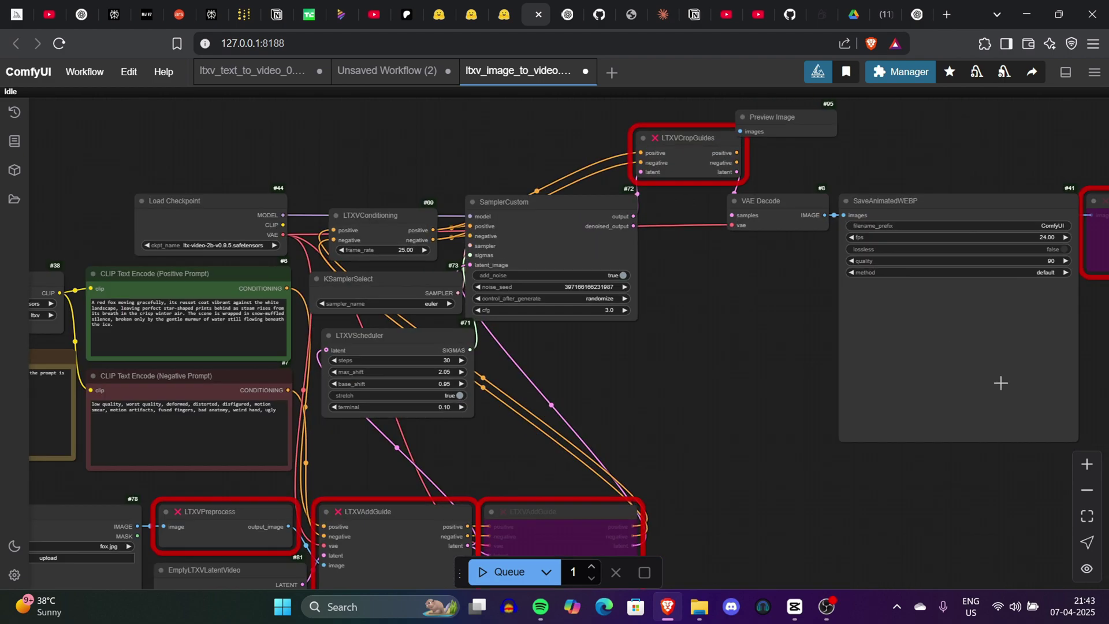
{"action": "left_click_drag", "start_coordinate": [1001, 383], "coordinate": [850, 446]}
{"action": "left_click_drag", "start_coordinate": [1100, 231], "coordinate": [871, 203]}
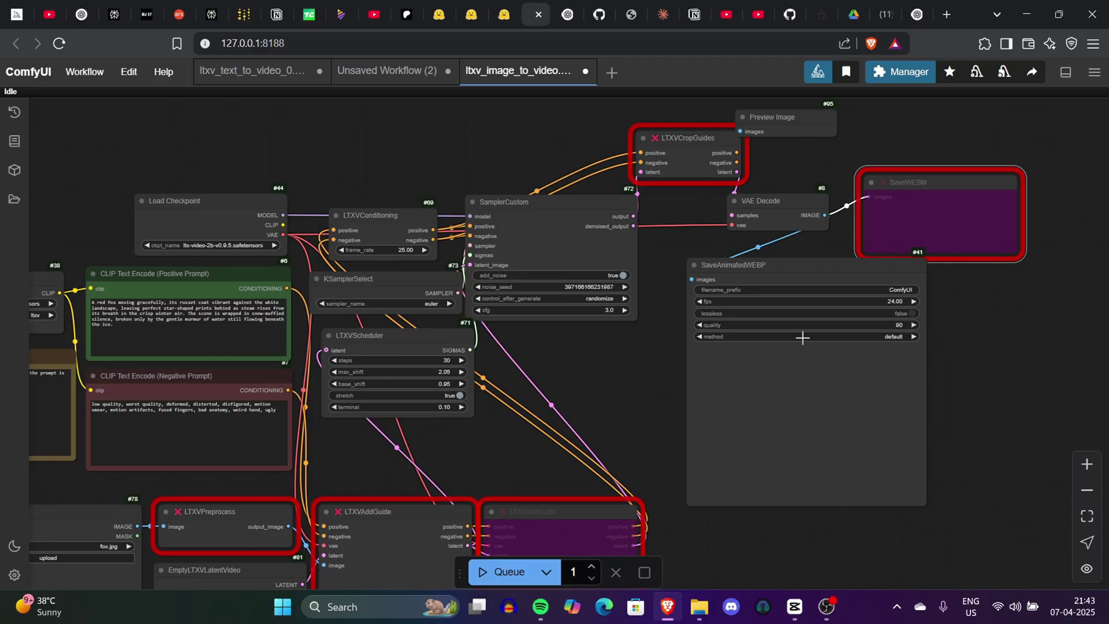
{"action": "left_click_drag", "start_coordinate": [786, 277], "coordinate": [784, 398]}
{"action": "left_click_drag", "start_coordinate": [904, 185], "coordinate": [901, 256]}
- Pan the canvas back to the sampler and prompt nodes
{"action": "scroll", "coordinate": [954, 213], "scroll_direction": "down", "scroll_amount": 7}
{"action": "scroll", "coordinate": [961, 315], "scroll_direction": "up", "scroll_amount": 8}
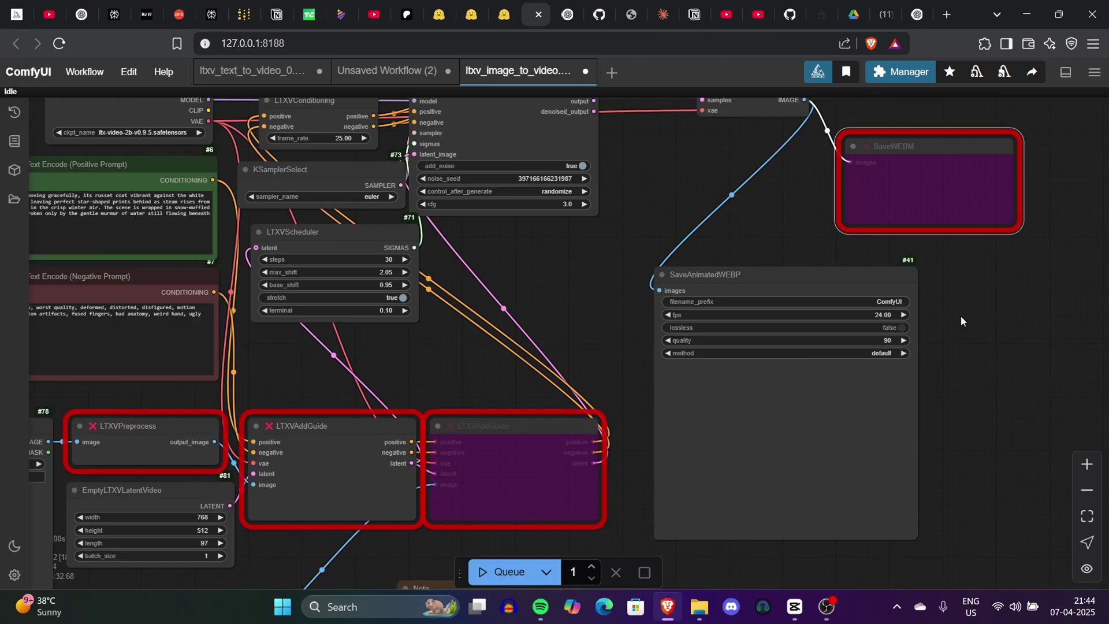
{"action": "scroll", "coordinate": [957, 281], "scroll_direction": "up", "scroll_amount": 5}
{"action": "left_click_drag", "start_coordinate": [324, 231], "coordinate": [949, 352]}
{"action": "scroll", "coordinate": [830, 394], "scroll_direction": "down", "scroll_amount": 5}
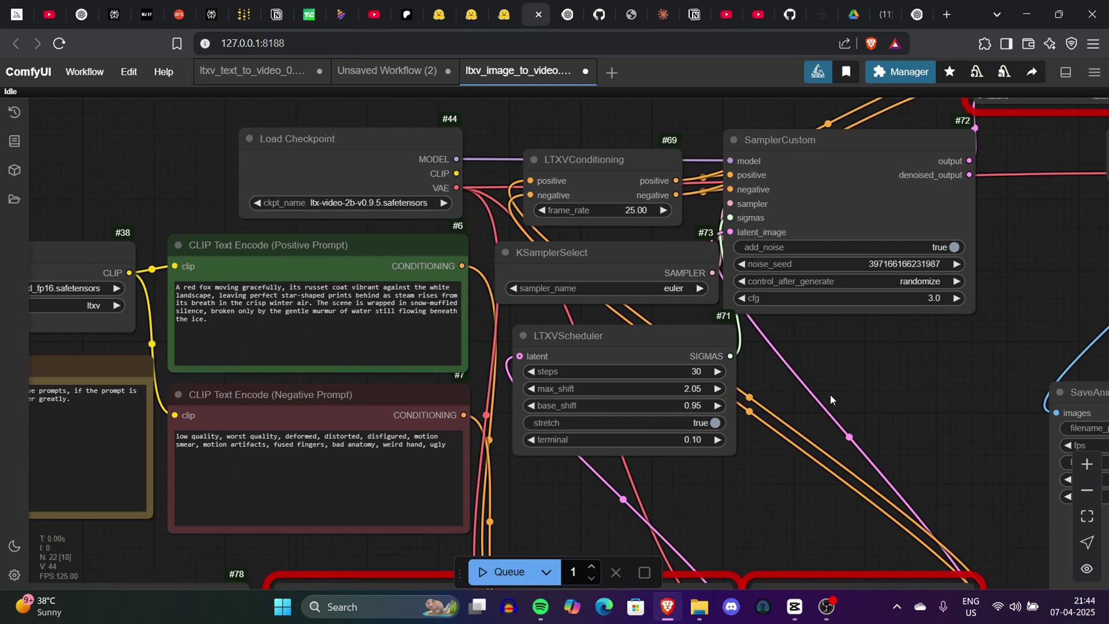
{"action": "scroll", "coordinate": [834, 376], "scroll_direction": "up", "scroll_amount": 3}
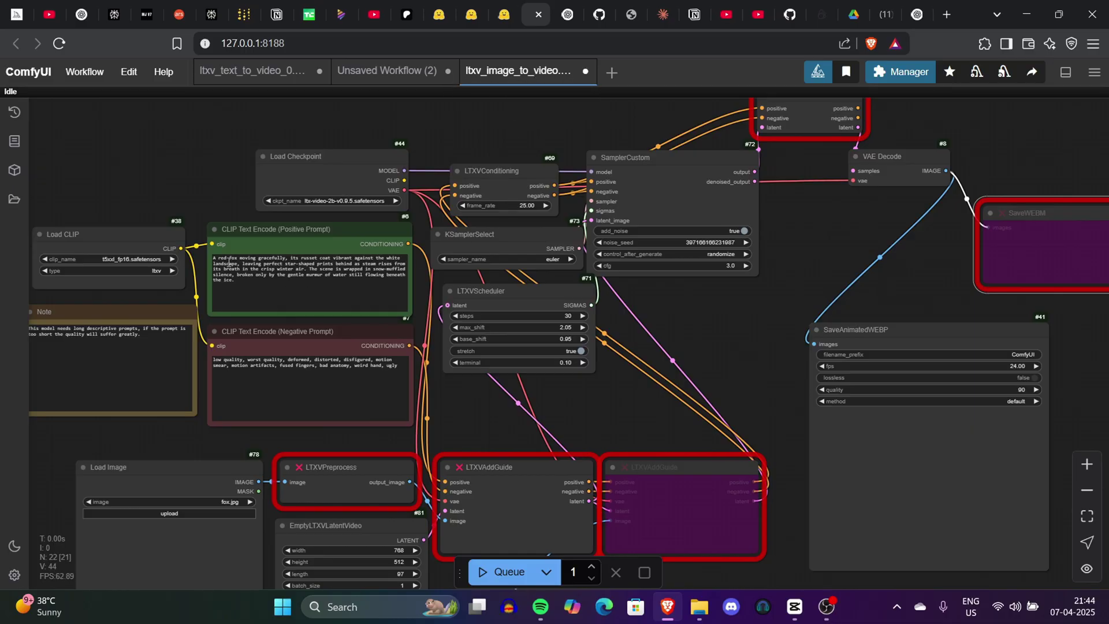
- Check the fog-over-mountains prompt on the 768×512, 97-frame res_multistep graph
{"action": "scroll", "coordinate": [290, 288], "scroll_direction": "up", "scroll_amount": 5}
{"action": "triple_click", "coordinate": [258, 299]}
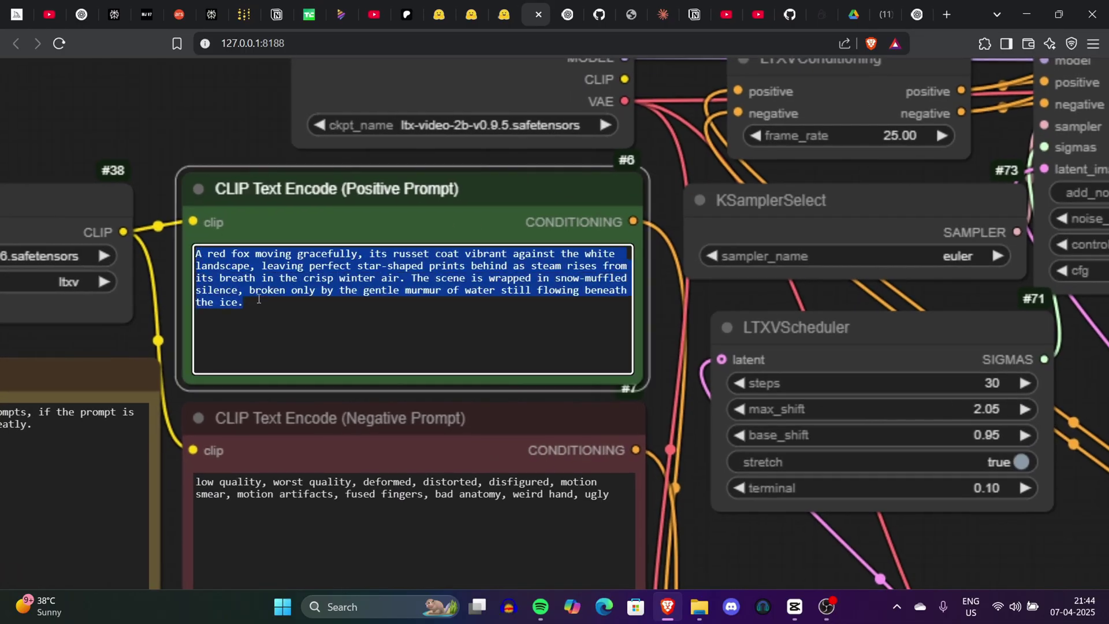
{"action": "left_click", "coordinate": [314, 324]}
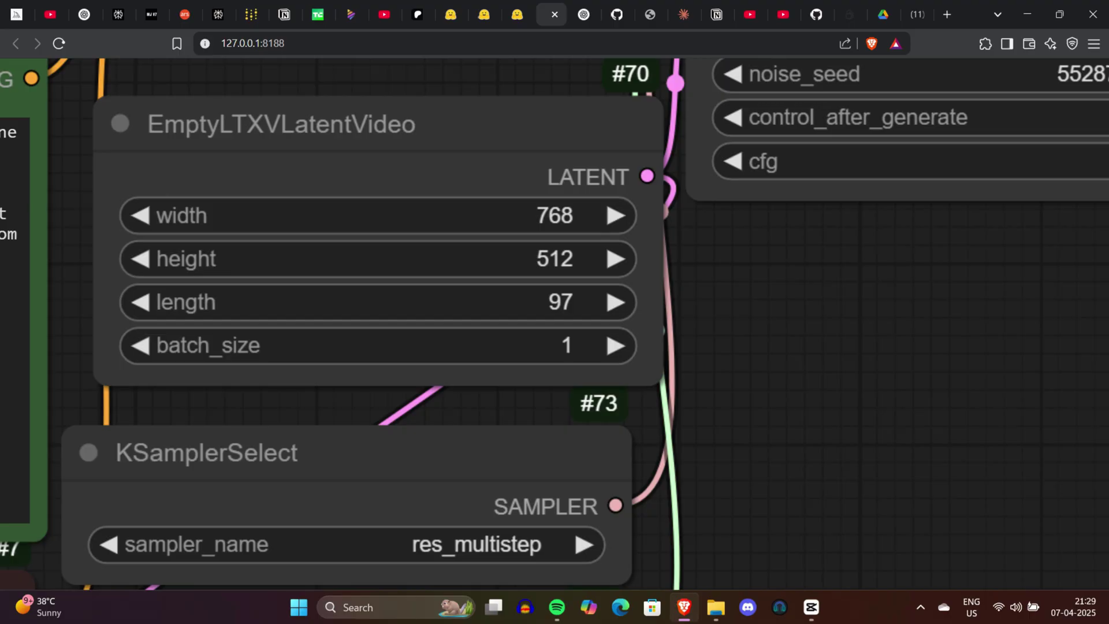
{"action": "scroll", "coordinate": [555, 323], "scroll_direction": "down", "scroll_amount": 5}
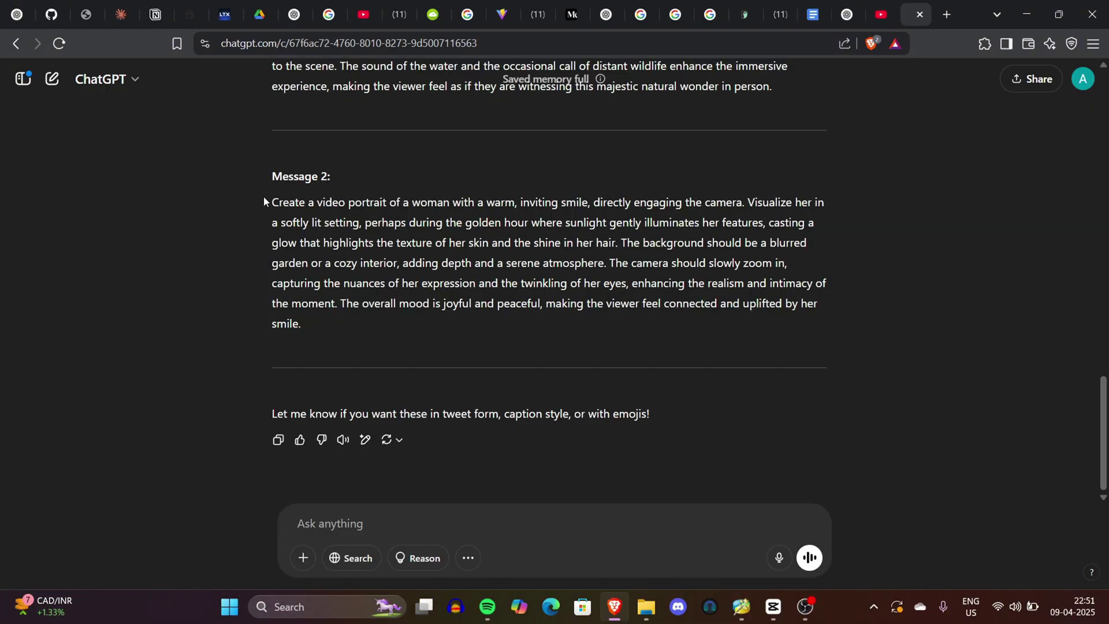
- Select the smiling-woman prompt in Message 2 and copy it from the right-click menu
{"action": "mouse_move", "coordinate": [338, 164]}
{"action": "left_mouse_down"}
{"action": "mouse_move", "coordinate": [306, 324]}
{"action": "mouse_move", "coordinate": [808, 243]}
{"action": "mouse_move", "coordinate": [338, 161]}
{"action": "left_mouse_up"}
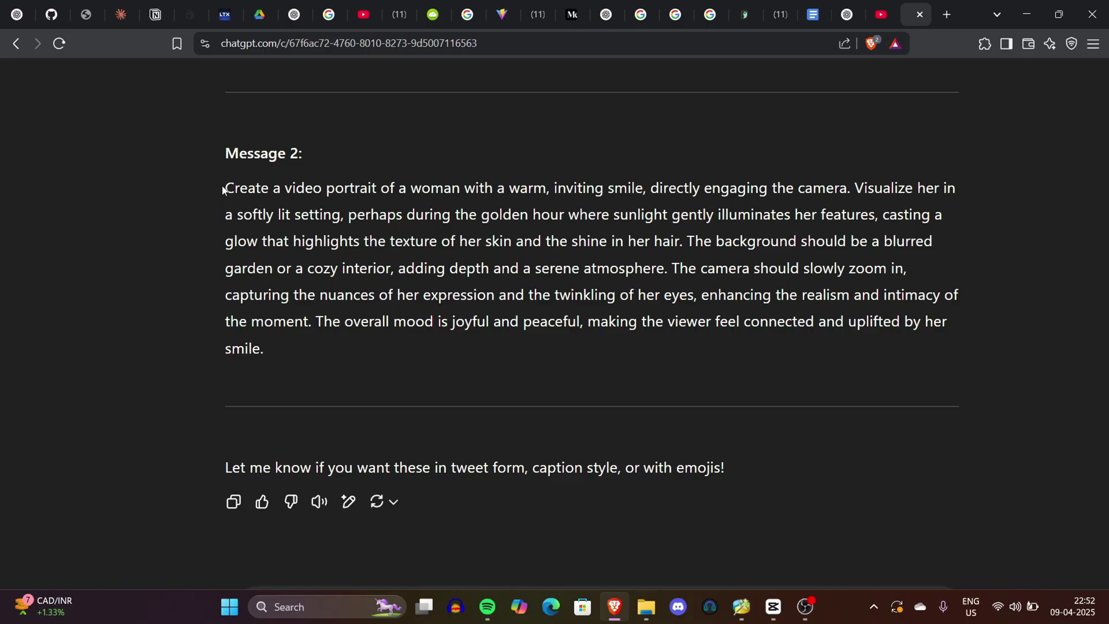
{"action": "left_click_drag", "start_coordinate": [227, 187], "coordinate": [378, 351]}
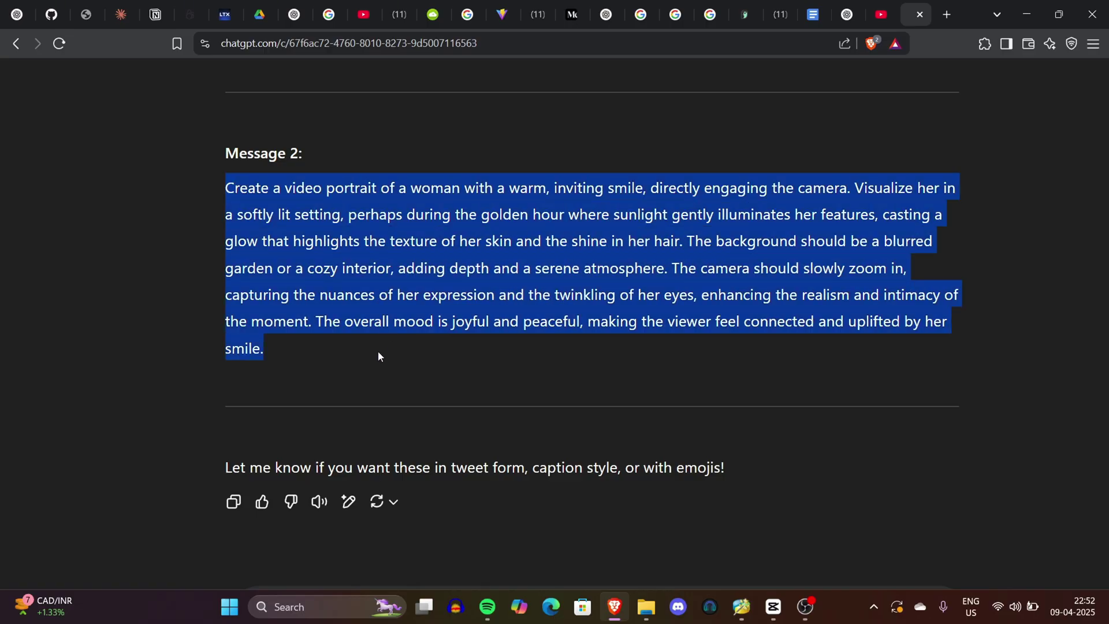
{"action": "right_click", "coordinate": [299, 300]}
{"action": "left_click", "coordinate": [353, 312]}
{"action": "left_click", "coordinate": [313, 284]}
{"action": "key", "text": "ctrl+minus"}
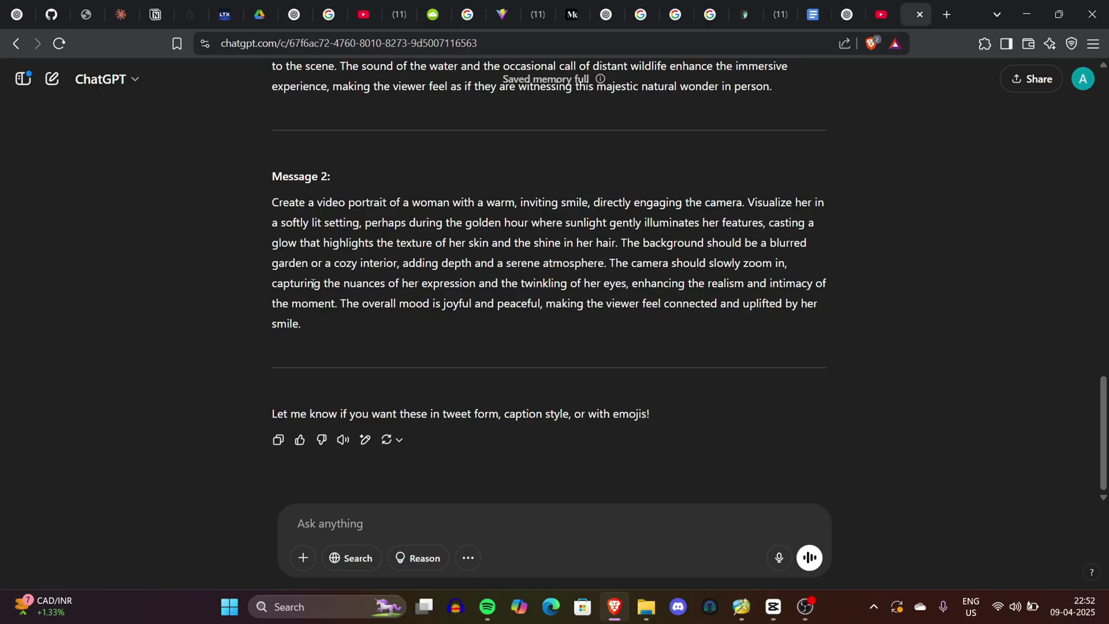
- Reselect the Message 2 smiling-woman prompt paragraph and scroll through the workflow
{"action": "left_click_drag", "start_coordinate": [261, 202], "coordinate": [383, 327]}
{"action": "left_click", "coordinate": [589, 339]}
{"action": "left_click_drag", "start_coordinate": [274, 203], "coordinate": [397, 313]}
{"action": "left_click", "coordinate": [397, 313]}
{"action": "left_click_drag", "start_coordinate": [264, 196], "coordinate": [719, 303]}
{"action": "left_click", "coordinate": [203, 262]}
{"action": "scroll", "coordinate": [415, 247], "scroll_direction": "up", "scroll_amount": 3}
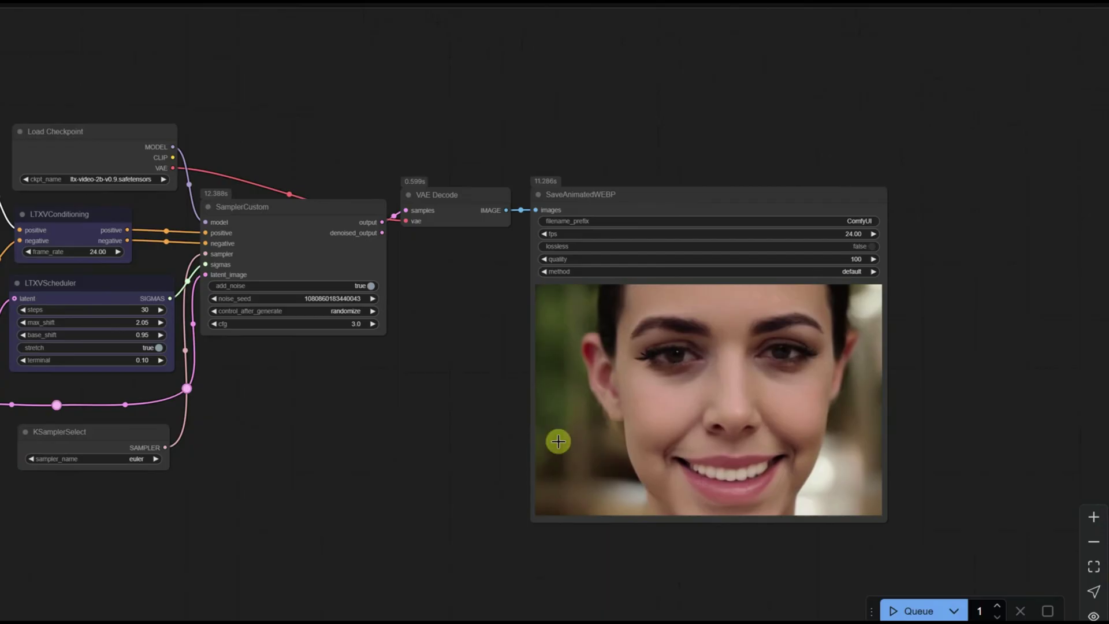
{"action": "scroll", "coordinate": [938, 364], "scroll_direction": "up", "scroll_amount": 3}
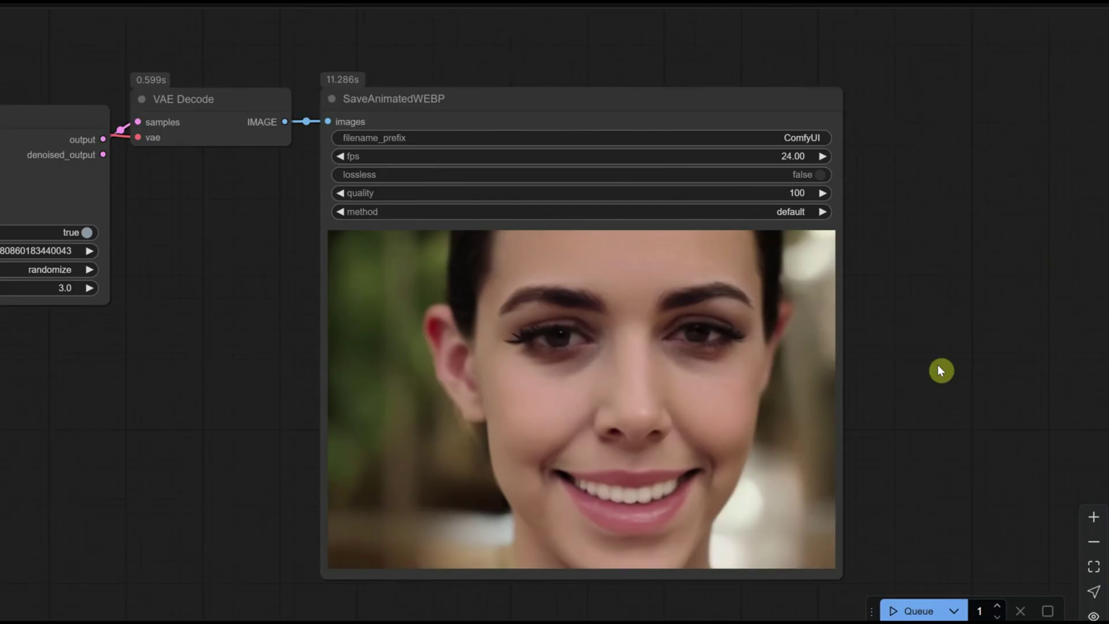
{"action": "scroll", "coordinate": [981, 337], "scroll_direction": "down", "scroll_amount": 1}
{"action": "scroll", "coordinate": [982, 336], "scroll_direction": "down", "scroll_amount": 1}
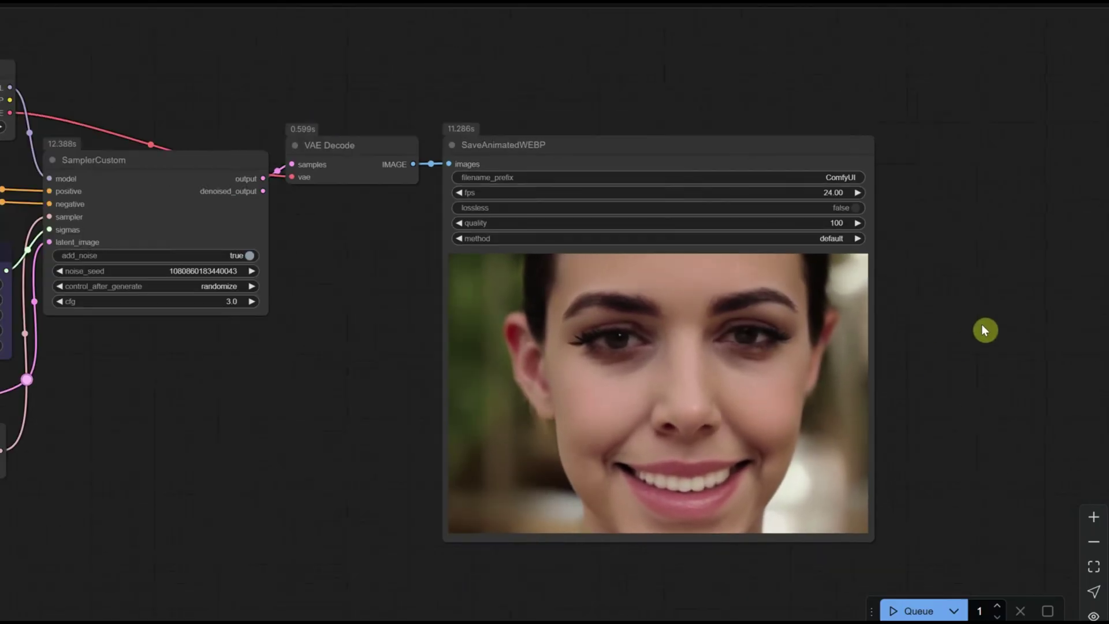
- Queue the workflow until SaveAnimatedWEBP previews the new 24 fps smiling-woman video
{"action": "left_click", "coordinate": [896, 608]}
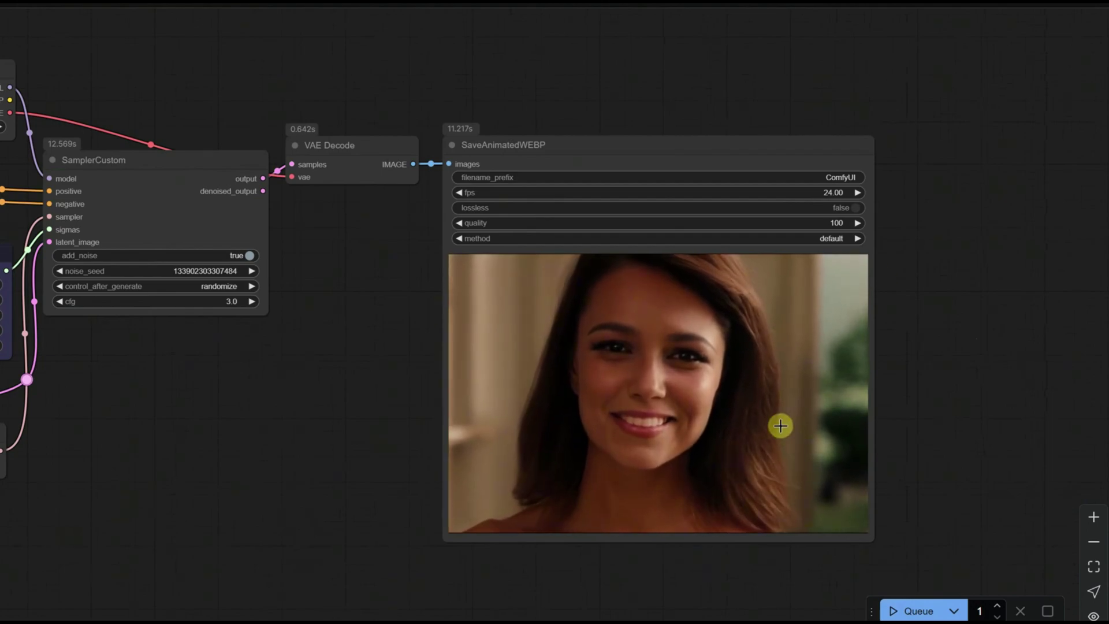
{"action": "scroll", "coordinate": [719, 382], "scroll_direction": "up", "scroll_amount": 4}
{"action": "scroll", "coordinate": [719, 383], "scroll_direction": "down", "scroll_amount": 4}
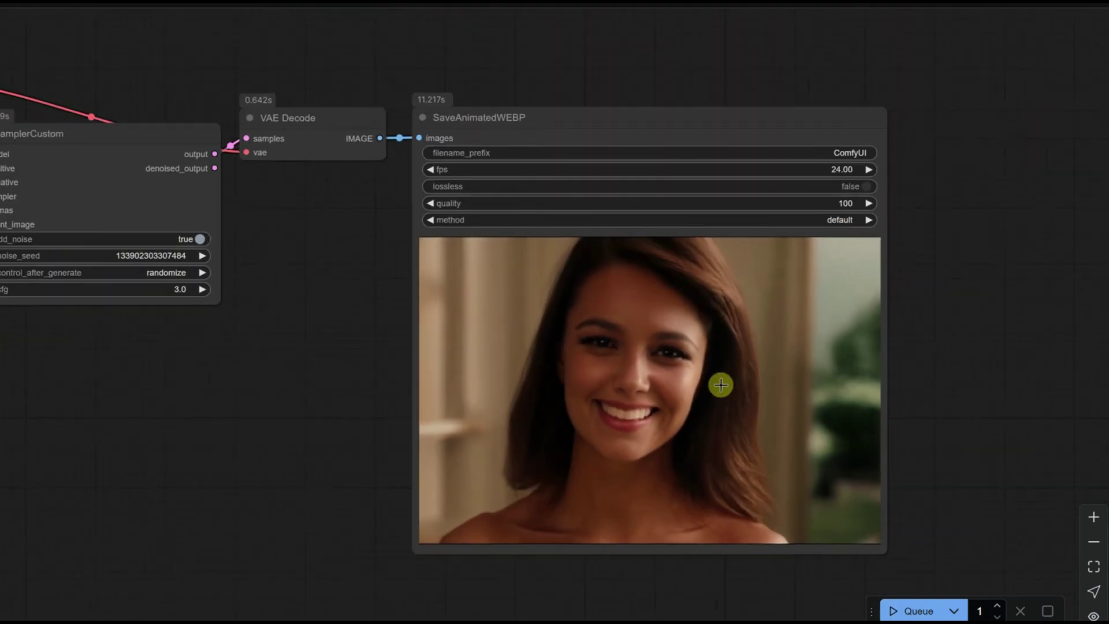
{"action": "scroll", "coordinate": [719, 382], "scroll_direction": "up", "scroll_amount": 4}
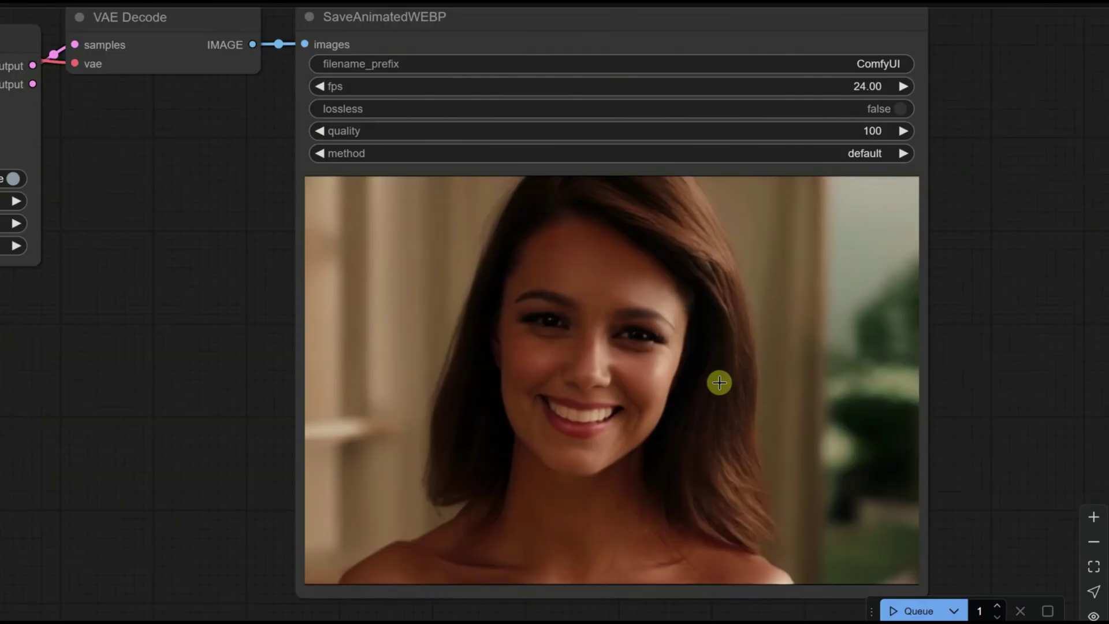
{"action": "scroll", "coordinate": [719, 383], "scroll_direction": "down", "scroll_amount": 3}
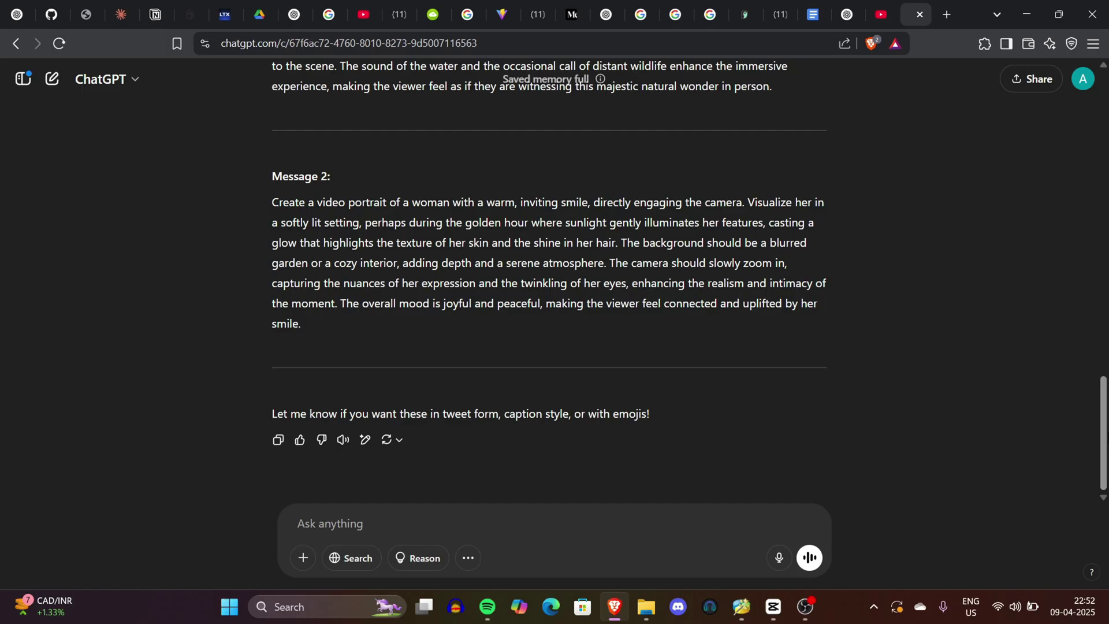
- Select the Message 1 golden-hour waterfall prompt and quote it in a reply
{"action": "scroll", "coordinate": [549, 277], "scroll_direction": "up", "scroll_amount": 3}
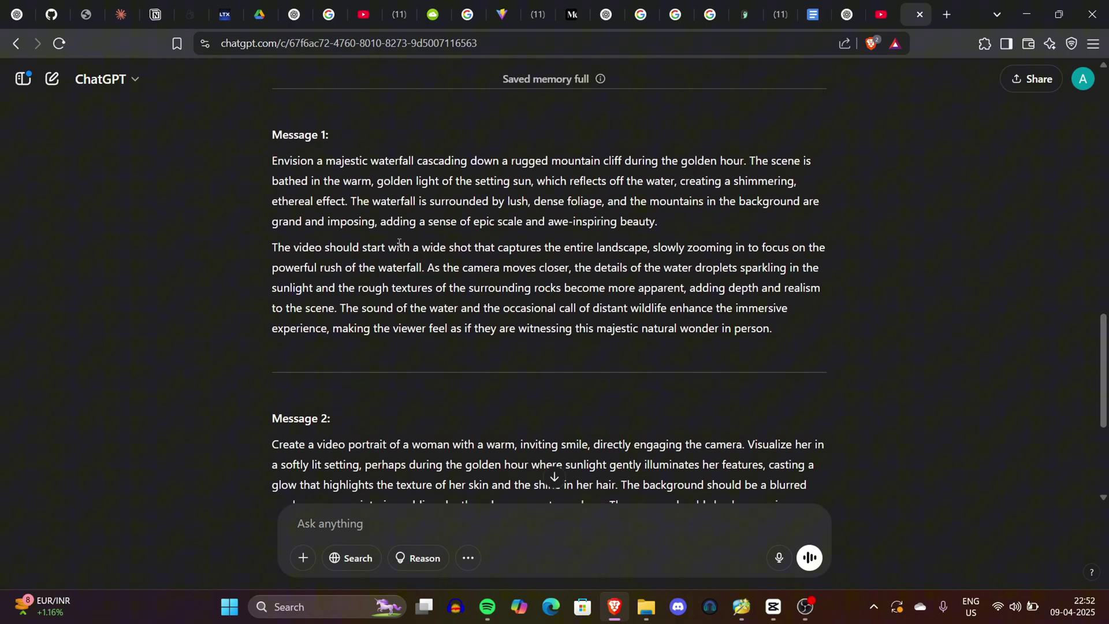
{"action": "left_click_drag", "start_coordinate": [272, 160], "coordinate": [777, 306]}
{"action": "left_click", "coordinate": [459, 223]}
{"action": "left_click_drag", "start_coordinate": [284, 164], "coordinate": [724, 377]}
{"action": "left_click", "coordinate": [314, 172]}
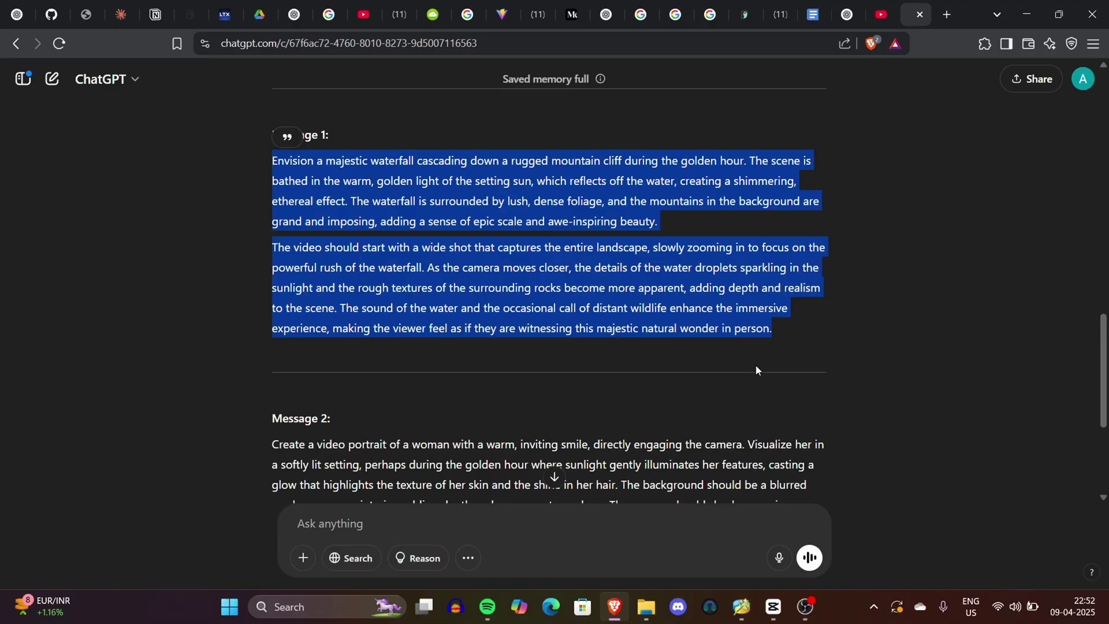
{"action": "left_click", "coordinate": [287, 137]}
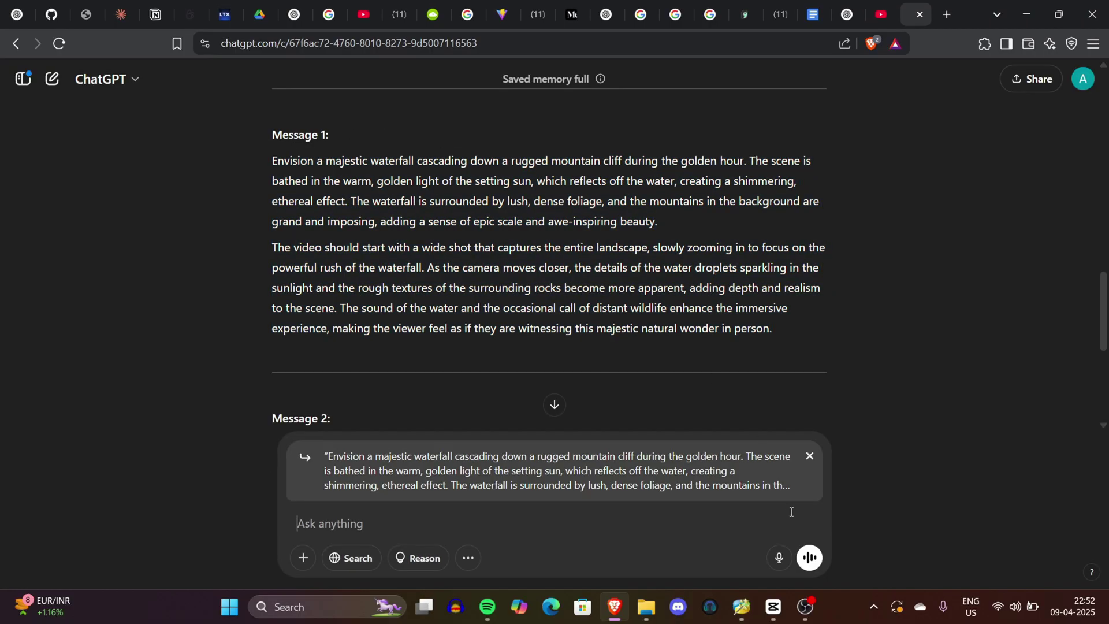
- Reselect both paragraphs of the waterfall prompt in Message 1
{"action": "scroll", "coordinate": [554, 288], "scroll_direction": "up", "scroll_amount": 4}
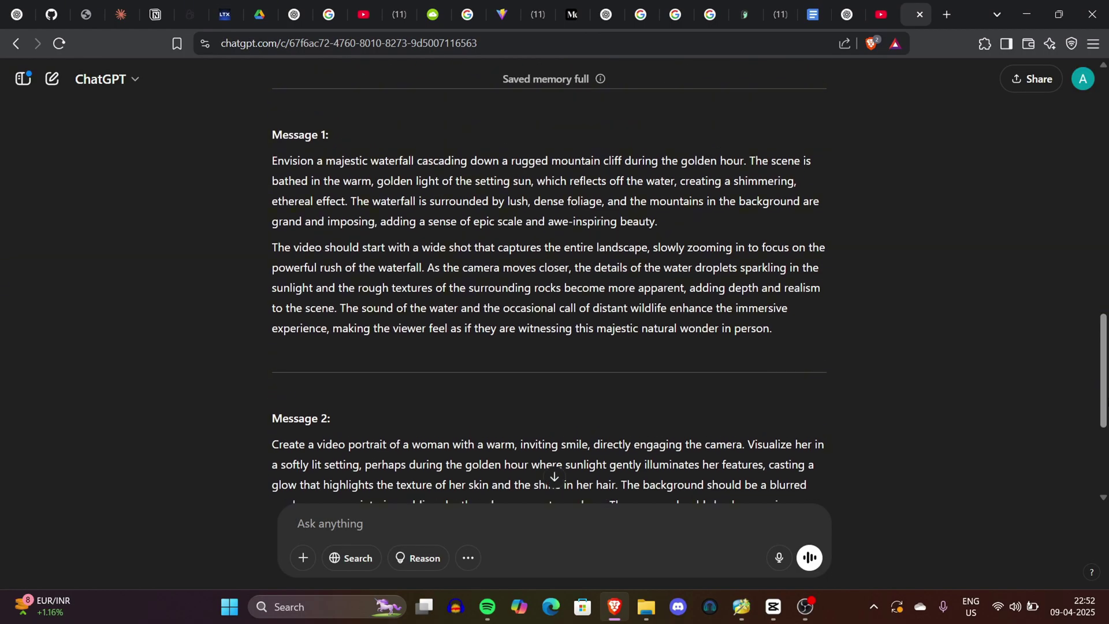
{"action": "left_click_drag", "start_coordinate": [269, 157], "coordinate": [776, 306]}
{"action": "left_click", "coordinate": [271, 168]}
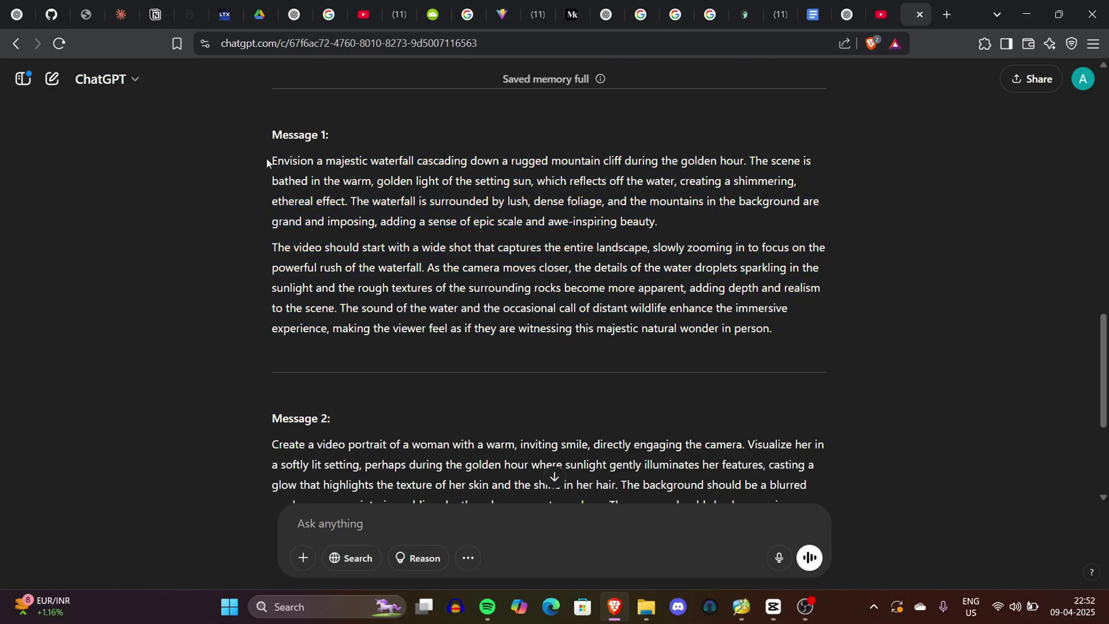
{"action": "mouse_move", "coordinate": [267, 163]}
{"action": "left_mouse_down"}
{"action": "mouse_move", "coordinate": [776, 309]}
{"action": "mouse_move", "coordinate": [779, 346]}
{"action": "mouse_move", "coordinate": [352, 180]}
{"action": "mouse_move", "coordinate": [272, 161]}
{"action": "left_mouse_up"}
{"action": "left_click", "coordinate": [780, 347]}
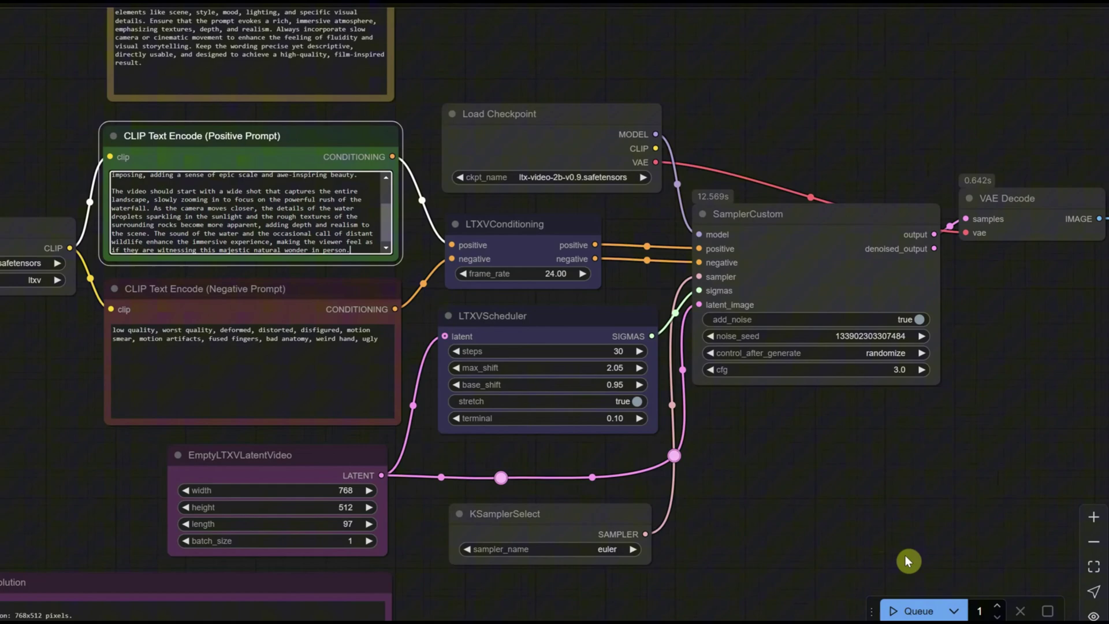
- Queue the waterfall-prompt workflow, pan to the video output, and queue again with a new seed
{"action": "left_click", "coordinate": [918, 613]}
{"action": "left_click_drag", "start_coordinate": [812, 508], "coordinate": [733, 510]}
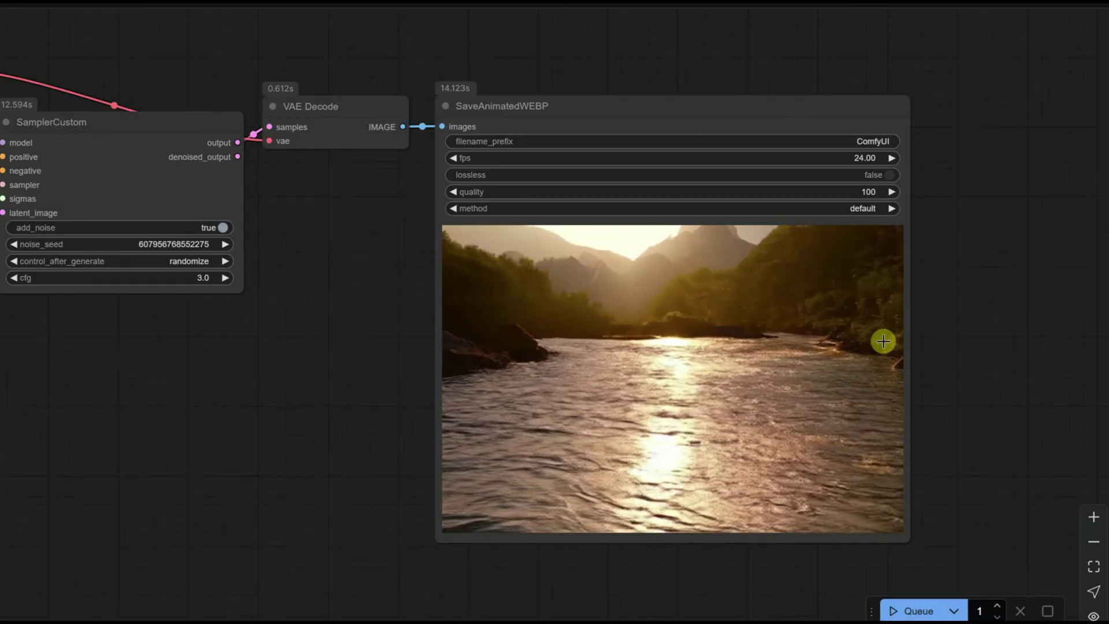
{"action": "left_click", "coordinate": [913, 612]}
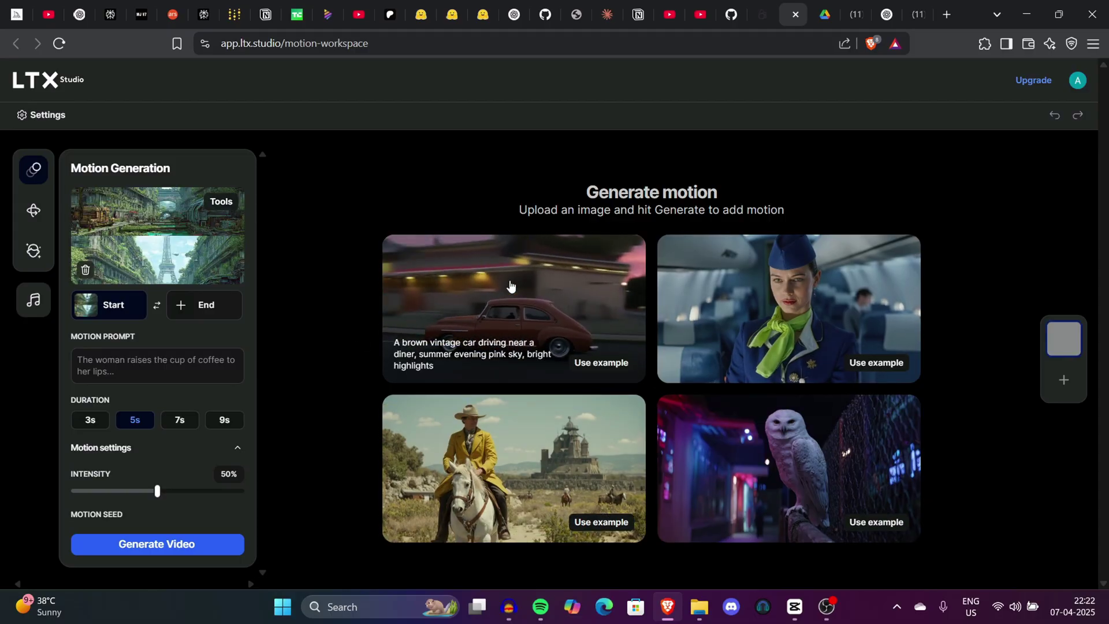
- Open Upgrade and scroll through the Lite, Standard and Pro plan cards
{"action": "left_click", "coordinate": [1033, 80]}
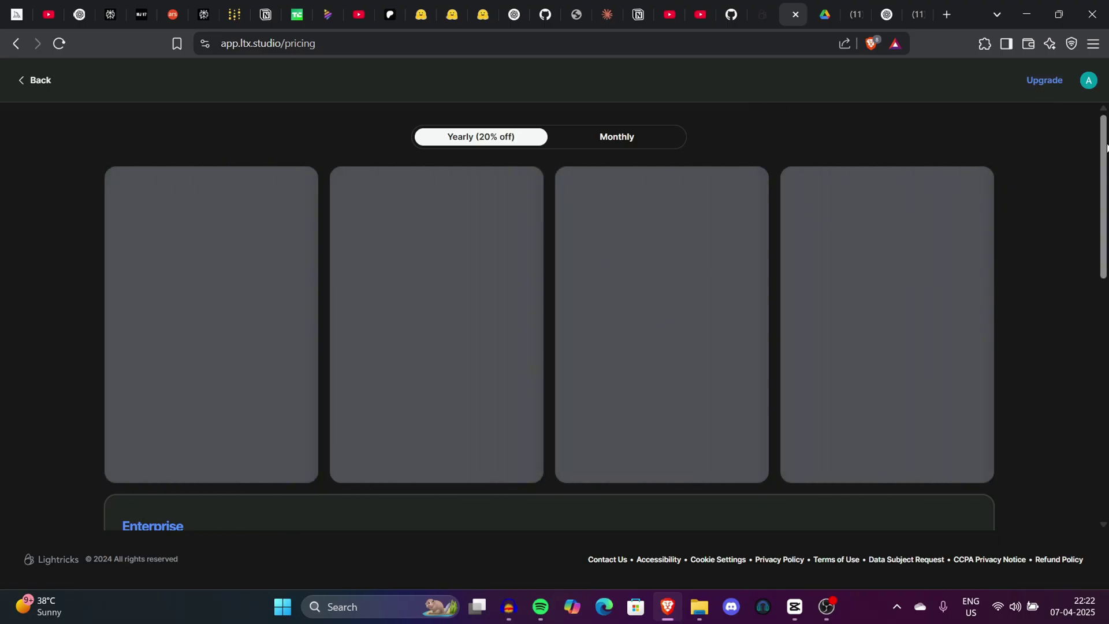
{"action": "scroll", "coordinate": [1106, 147], "scroll_direction": "down", "scroll_amount": 1}
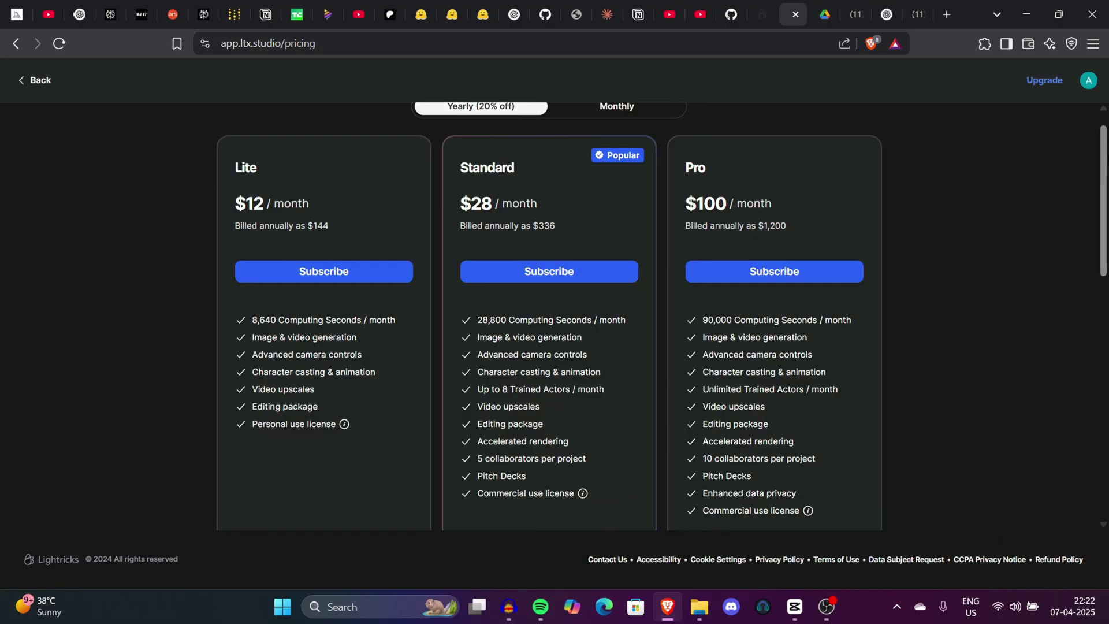
{"action": "scroll", "coordinate": [1050, 122], "scroll_direction": "up", "scroll_amount": 1}
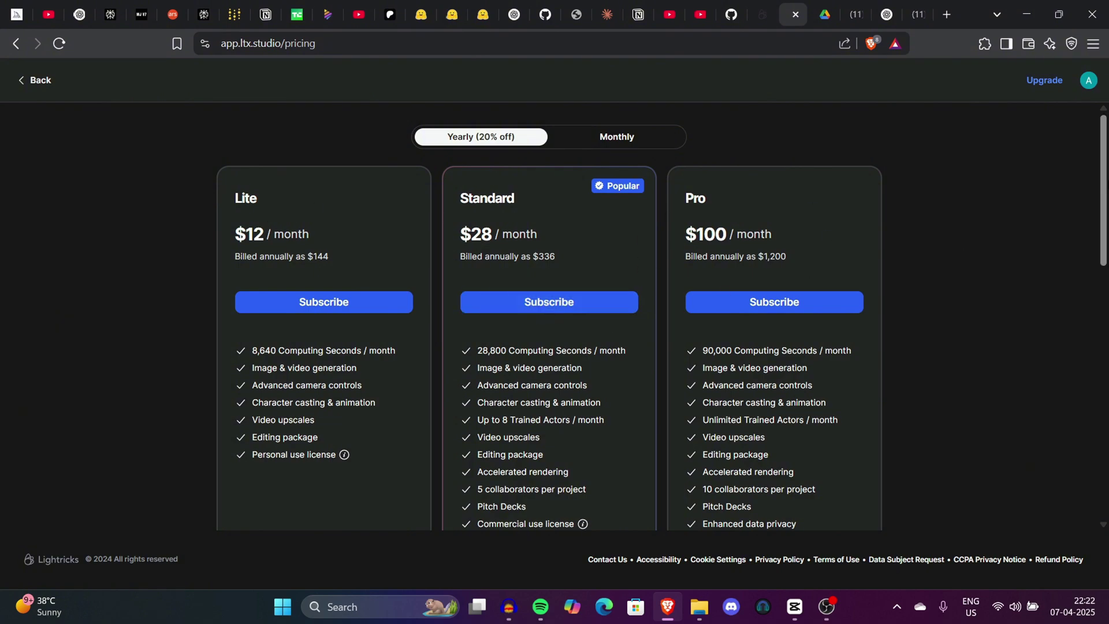
{"action": "scroll", "coordinate": [1106, 121], "scroll_direction": "down", "scroll_amount": 10}
{"action": "scroll", "coordinate": [1105, 121], "scroll_direction": "up", "scroll_amount": 10}
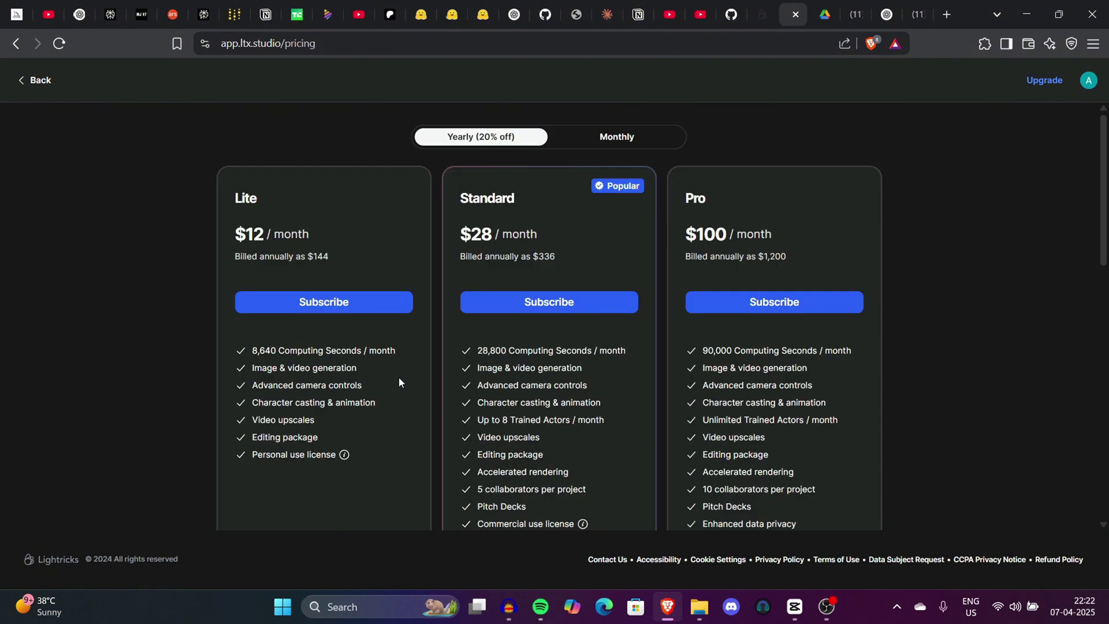
- Return from pricing to the motion workspace and focus the Motion Prompt field
{"action": "mouse_move", "coordinate": [345, 455]}
{"action": "left_click", "coordinate": [18, 87]}
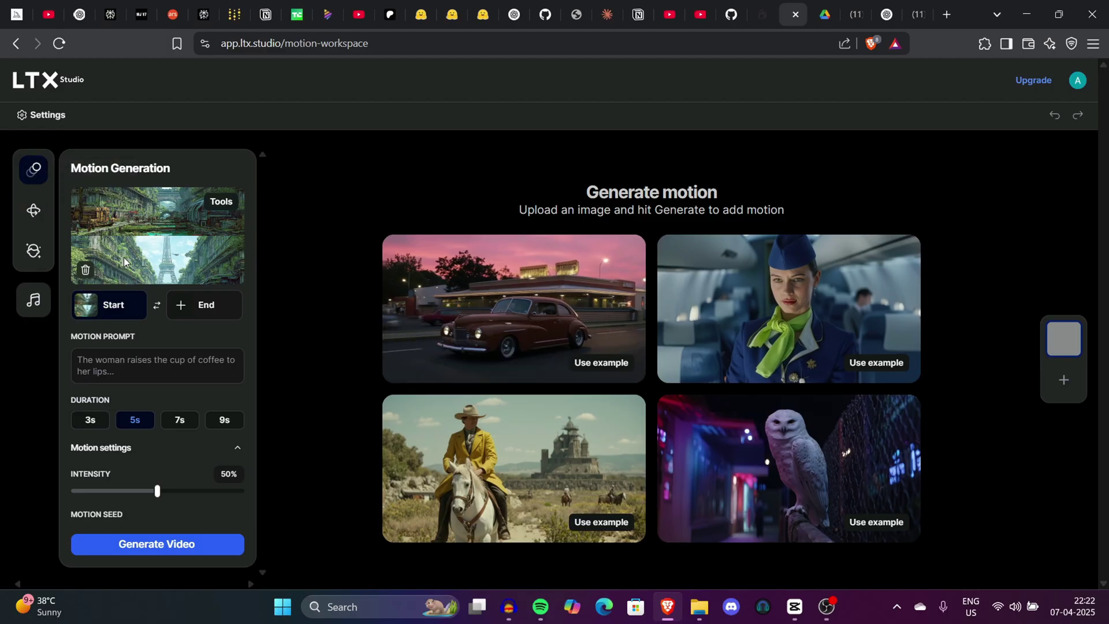
{"action": "scroll", "coordinate": [79, 227], "scroll_direction": "up", "scroll_amount": 5}
{"action": "scroll", "coordinate": [240, 190], "scroll_direction": "down", "scroll_amount": 5}
{"action": "scroll", "coordinate": [64, 399], "scroll_direction": "up", "scroll_amount": 5}
{"action": "left_click", "coordinate": [134, 351]}
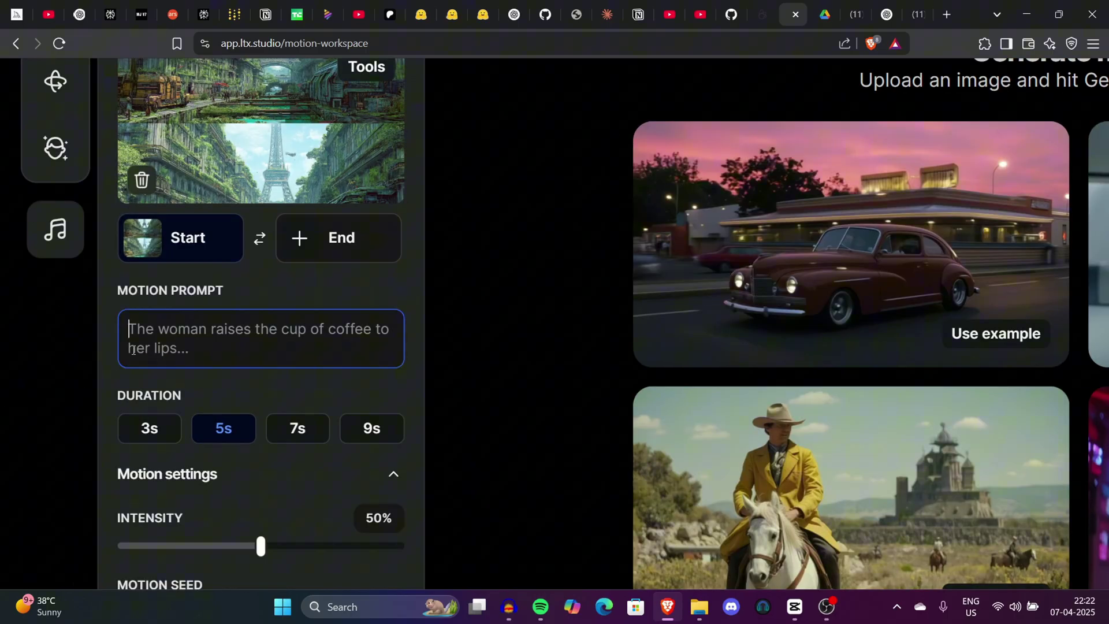
{"action": "scroll", "coordinate": [134, 350], "scroll_direction": "down", "scroll_amount": 5}
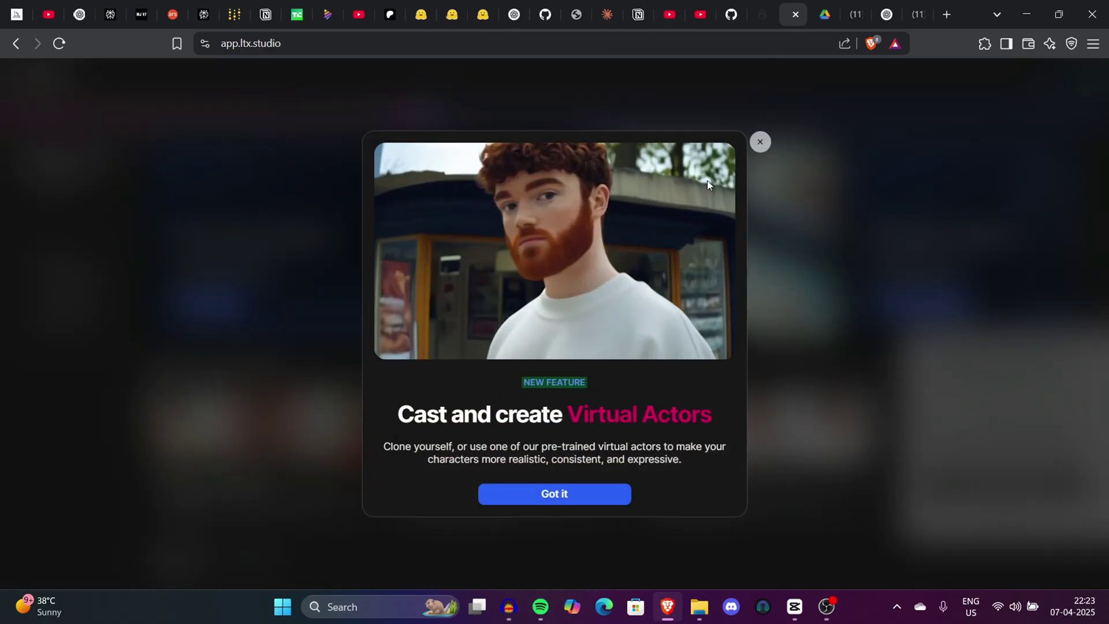
- Dismiss the Virtual Actors and Discord popups, then go to Image generator
{"action": "left_click", "coordinate": [759, 146]}
{"action": "left_click", "coordinate": [969, 524]}
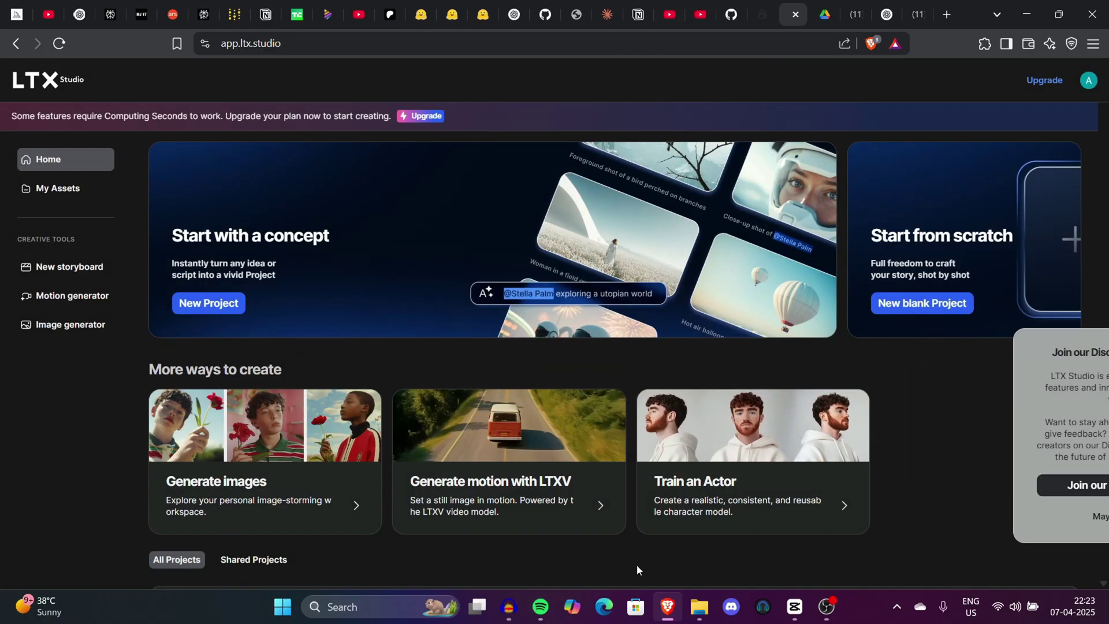
{"action": "scroll", "coordinate": [832, 491], "scroll_direction": "up", "scroll_amount": 5}
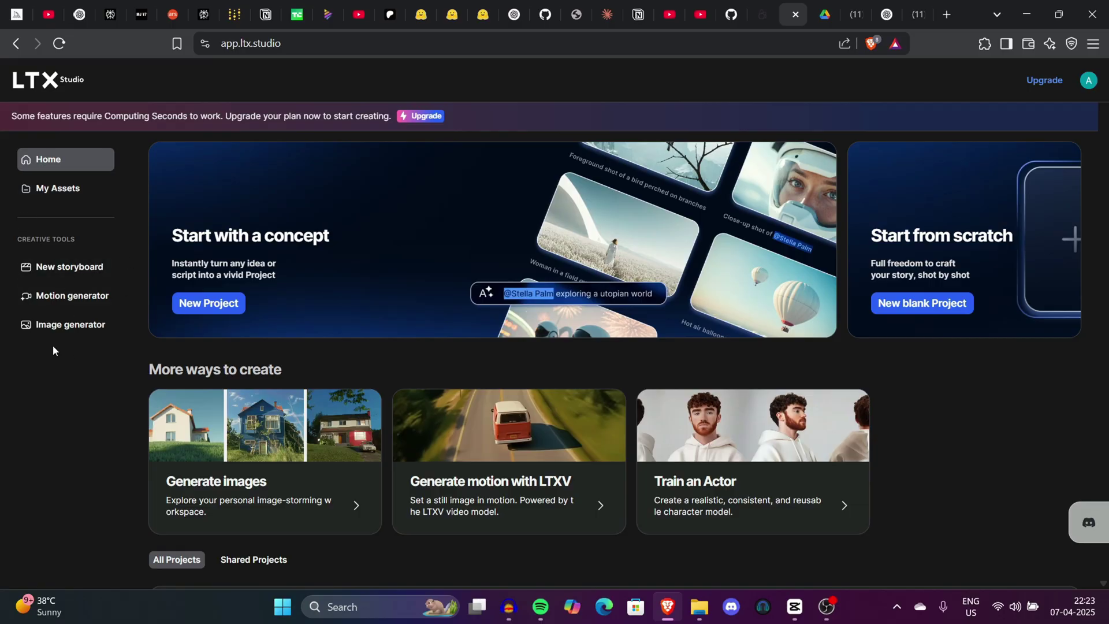
{"action": "left_click", "coordinate": [70, 325]}
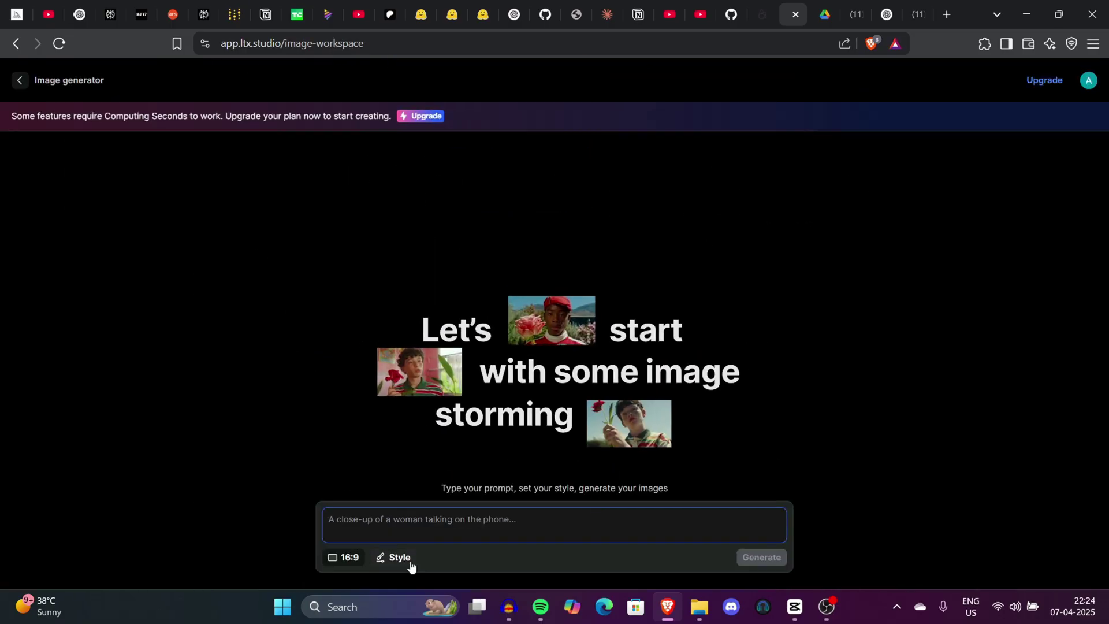
- Browse style presets like Anime and 3D Cartoon, closing the panel without applying any
{"action": "left_click", "coordinate": [407, 559]}
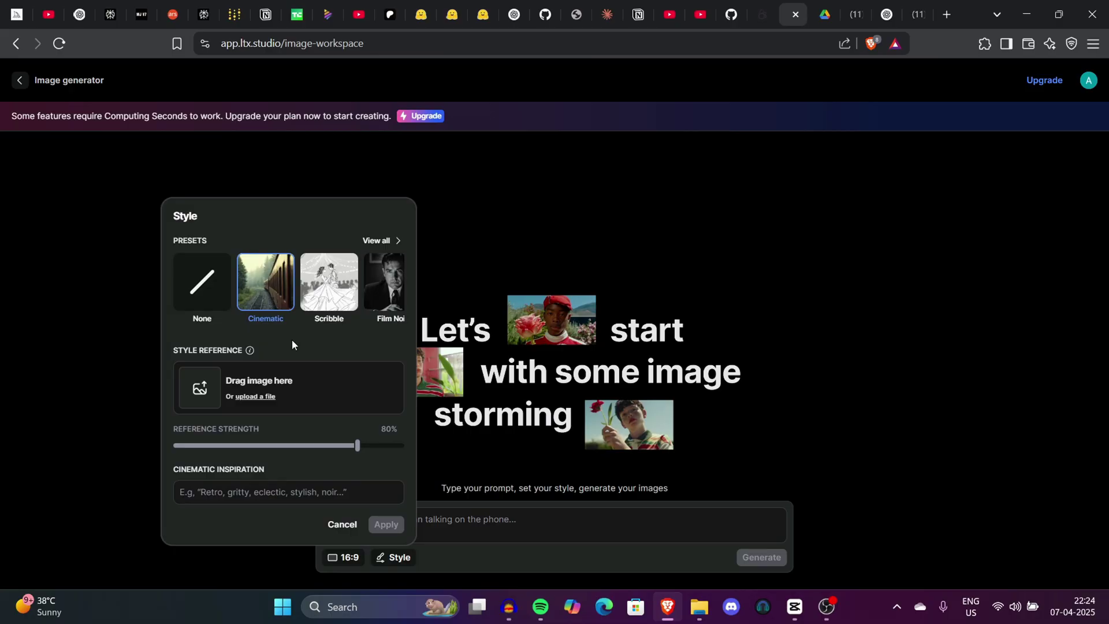
{"action": "left_click", "coordinate": [388, 283]}
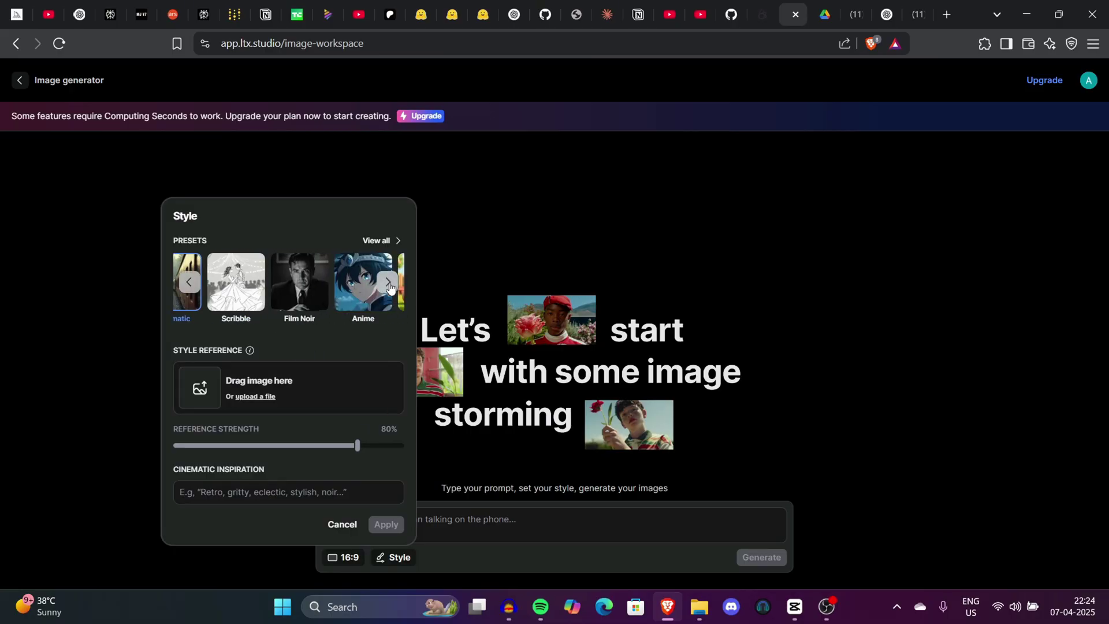
{"action": "scroll", "coordinate": [347, 277], "scroll_direction": "right", "scroll_amount": 1}
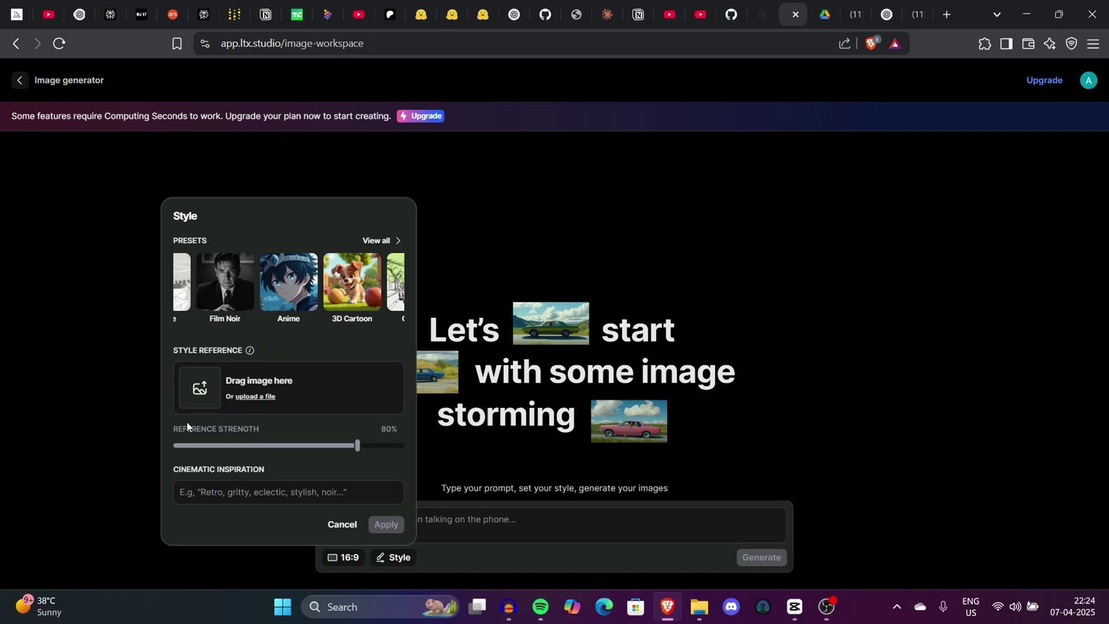
{"action": "scroll", "coordinate": [186, 421], "scroll_direction": "up", "scroll_amount": 5, "text": "ctrl"}
{"action": "scroll", "coordinate": [196, 384], "scroll_direction": "down", "scroll_amount": 5, "text": "ctrl"}
{"action": "left_click", "coordinate": [469, 209]}
- View the aspect ratio options, close them, and return to the home page
{"action": "left_click", "coordinate": [343, 558]}
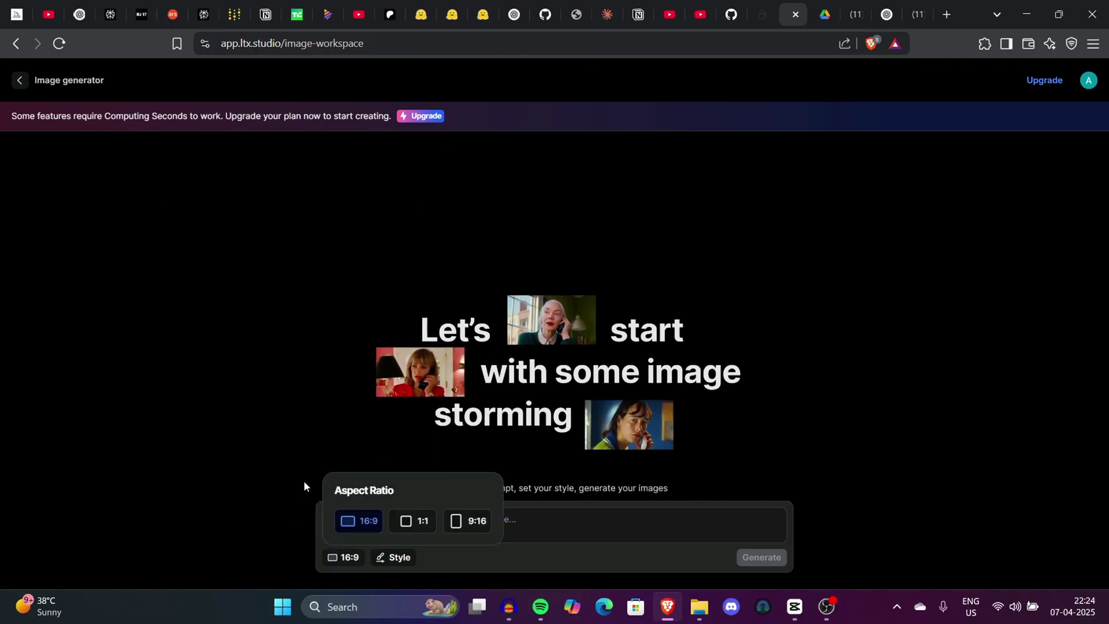
{"action": "left_click", "coordinate": [255, 313]}
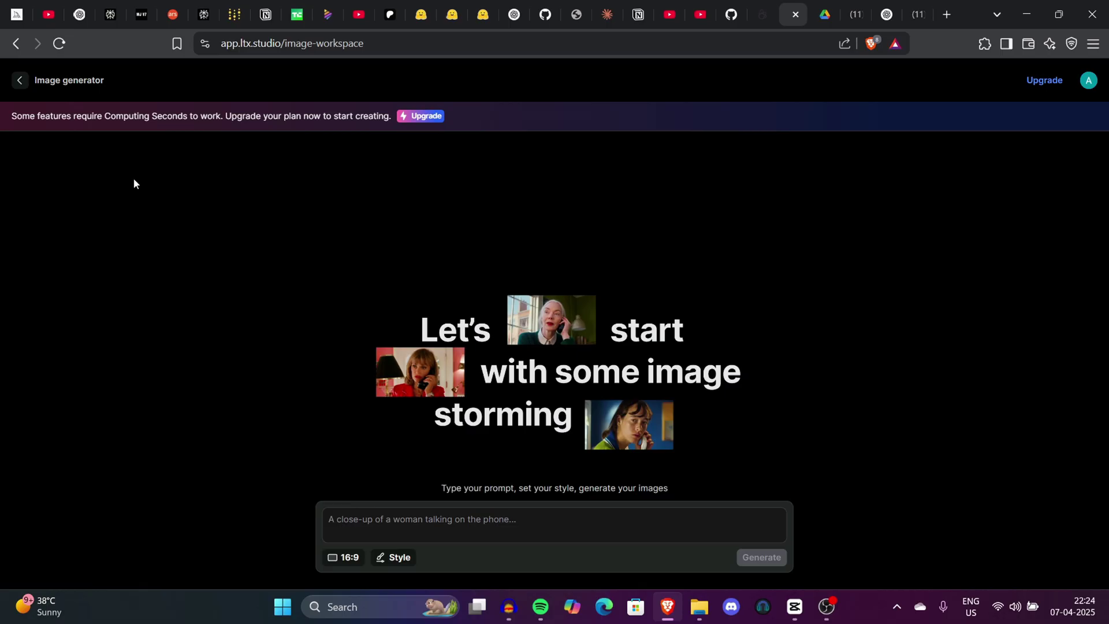
{"action": "left_click", "coordinate": [23, 84]}
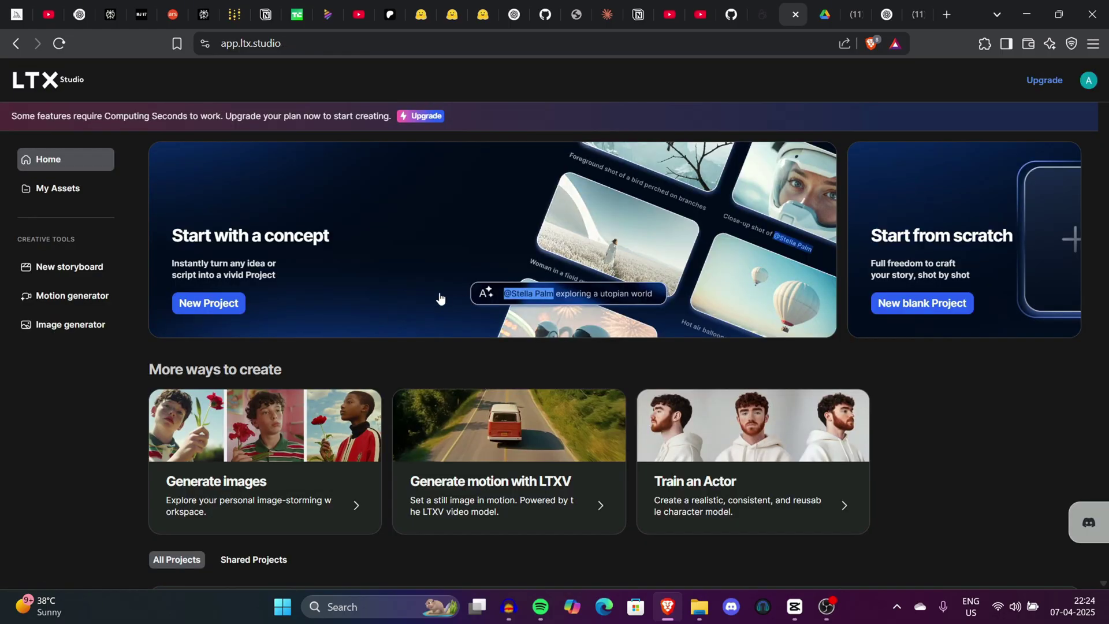
{"action": "left_click", "coordinate": [51, 268]}
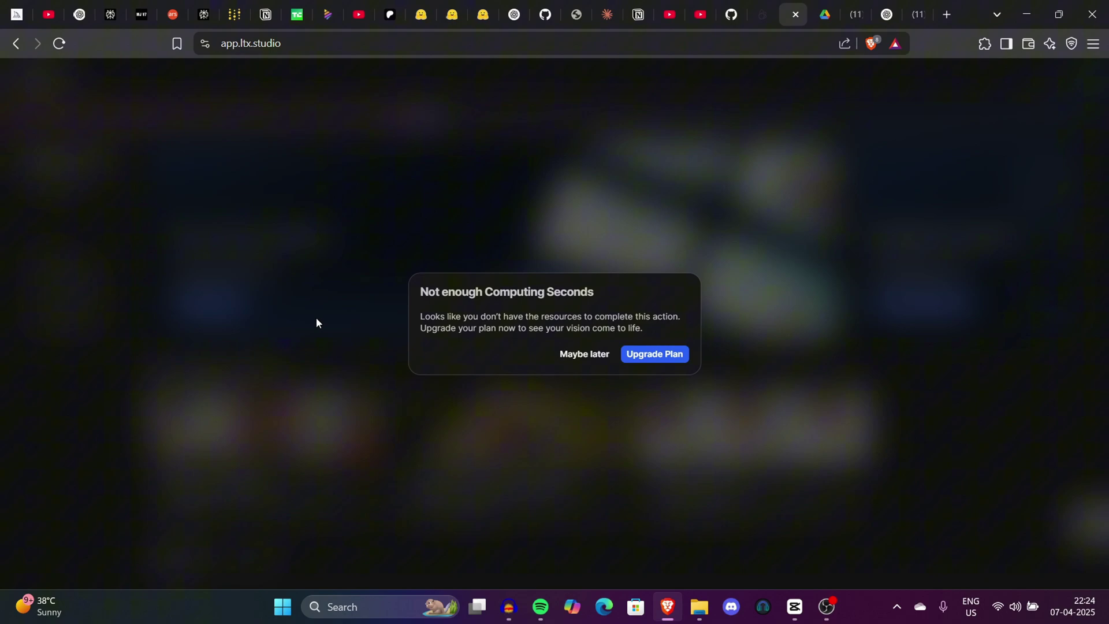
{"action": "left_click", "coordinate": [585, 354]}
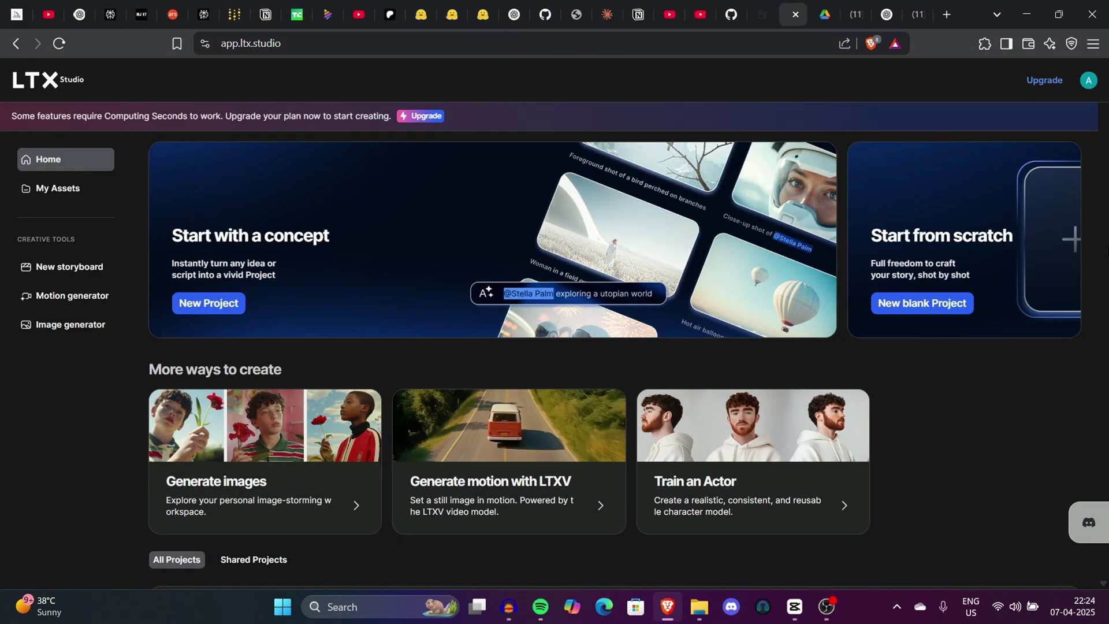